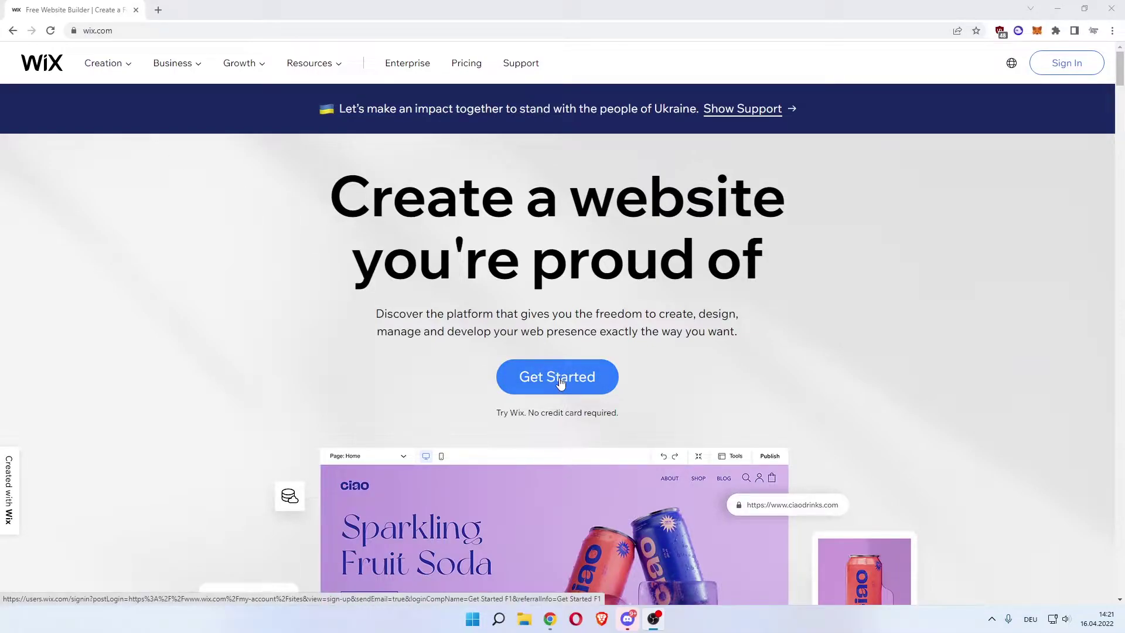
# Step: Start creating a new website from the Wix landing page and switch from logging in to signing up
pyautogui.moveTo(327, 197); pyautogui.dragTo(683, 196)
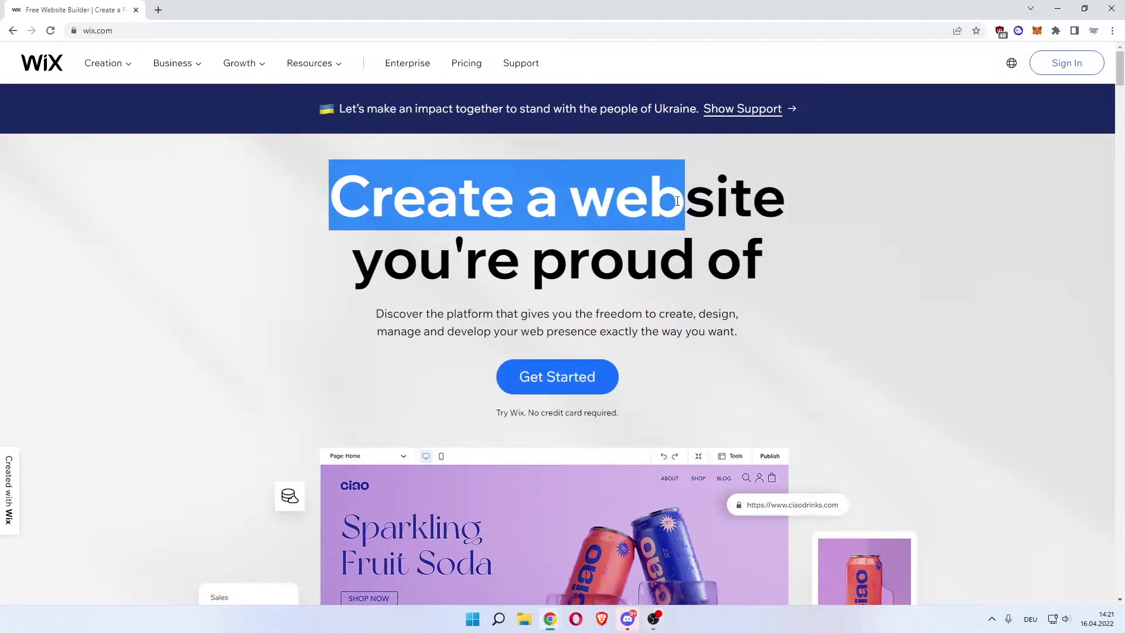
pyautogui.click(521, 254)
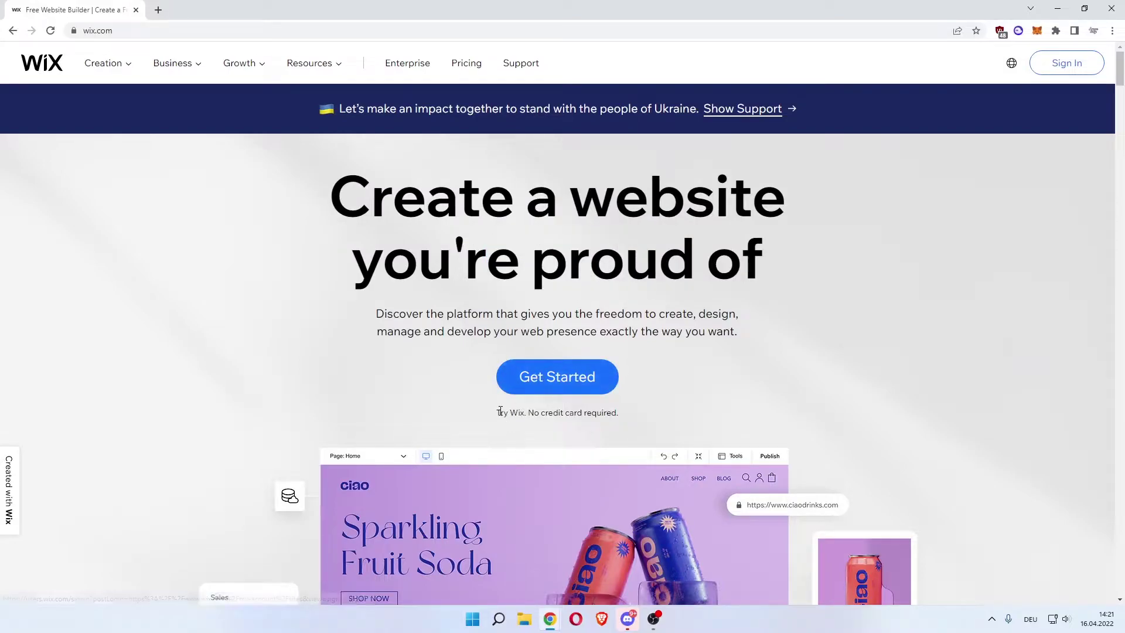
pyautogui.moveTo(527, 413); pyautogui.dragTo(621, 414)
pyautogui.click(624, 412)
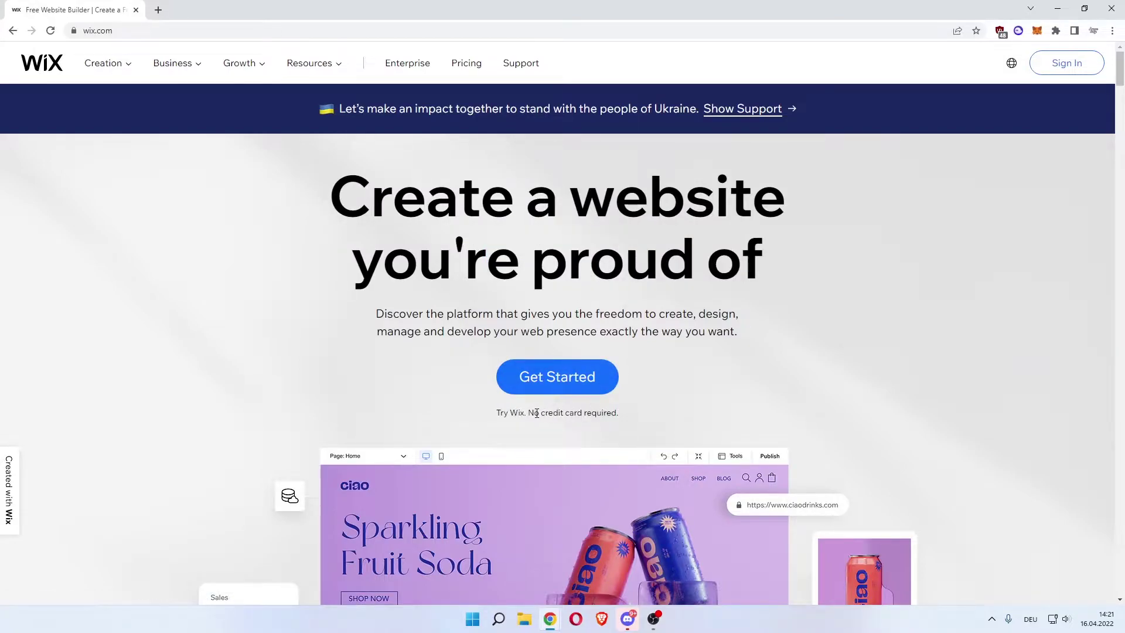
pyautogui.moveTo(533, 413); pyautogui.dragTo(612, 413)
pyautogui.click(612, 412)
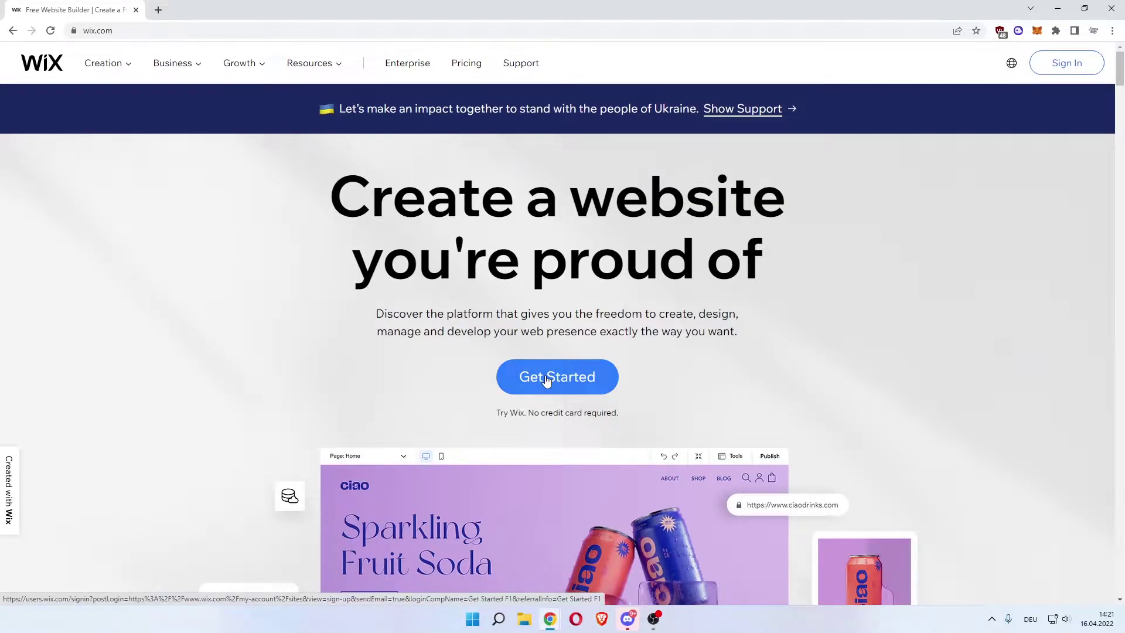
pyautogui.click(546, 380)
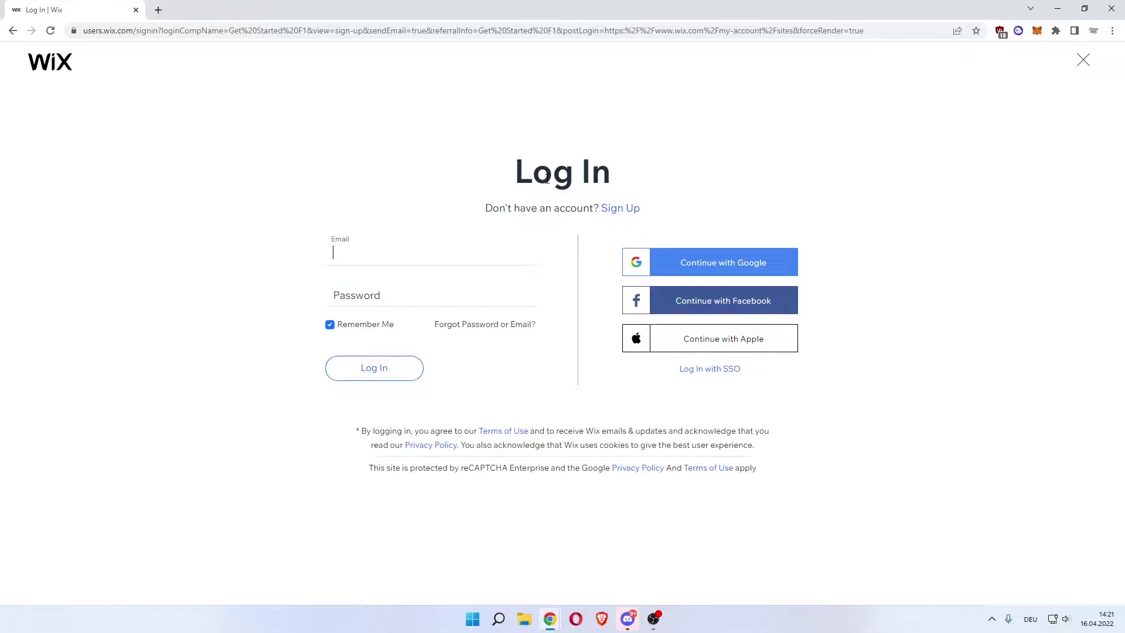
pyautogui.click(607, 210)
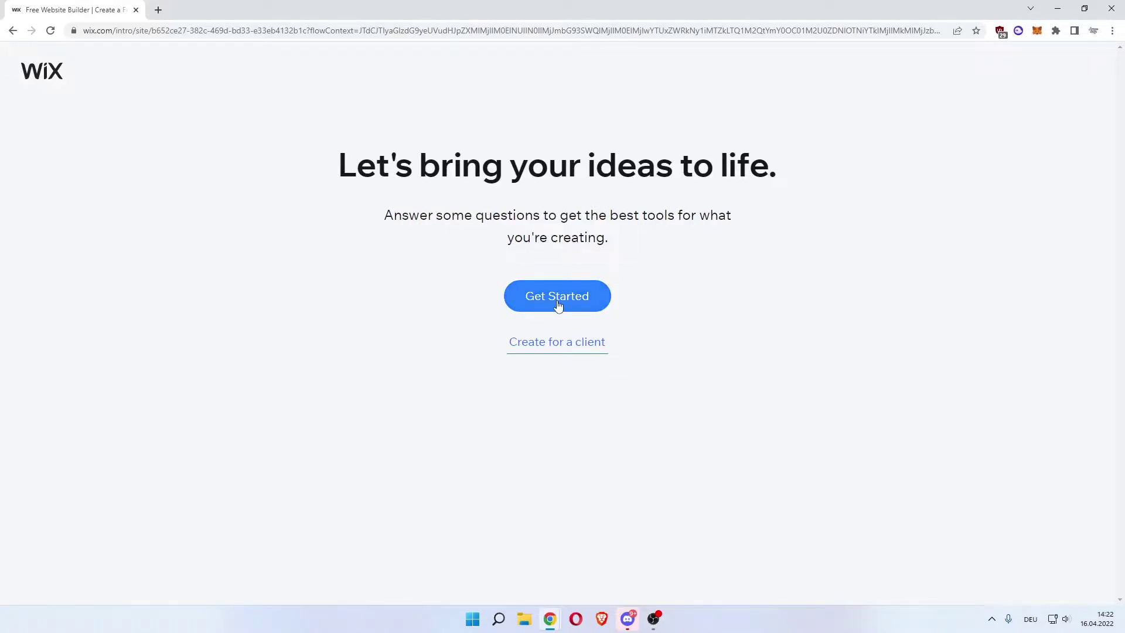
# Step: Begin the setup questions and enter Portfolio as the kind of website
pyautogui.click(509, 304)
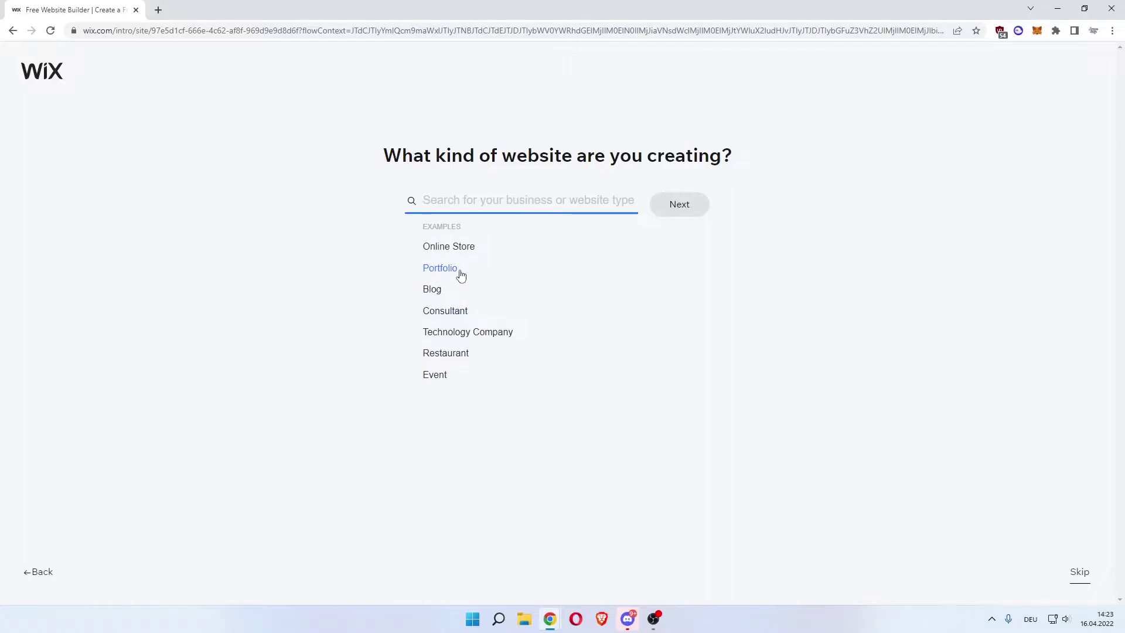
pyautogui.click(441, 274)
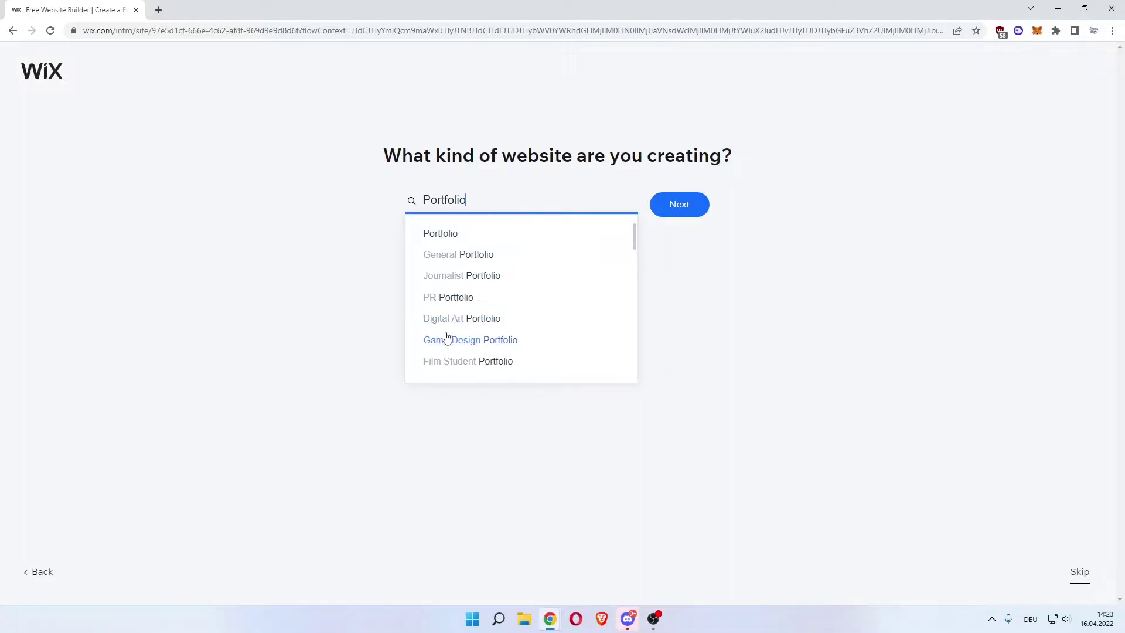
pyautogui.scroll(-2, 486, 357)
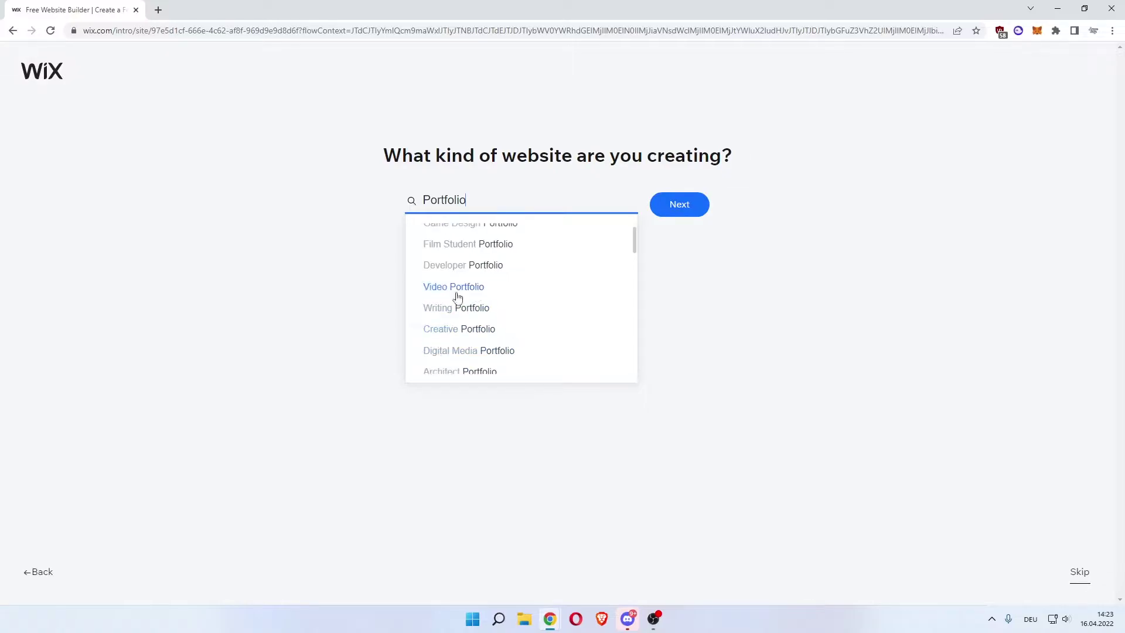
pyautogui.scroll(2, 505, 328)
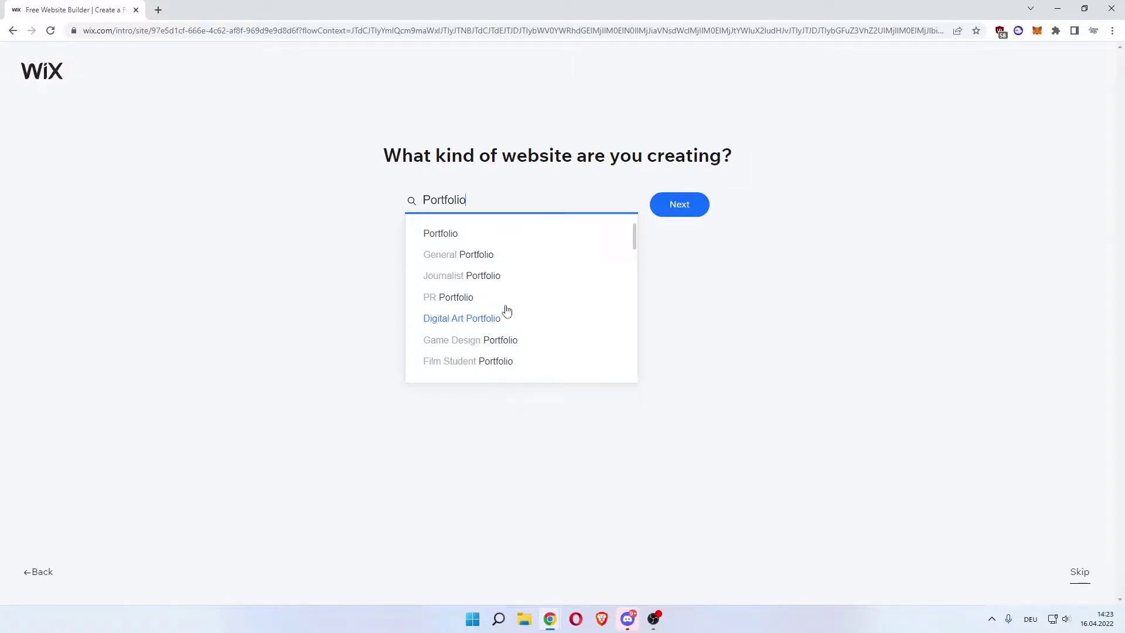
pyautogui.click(447, 241)
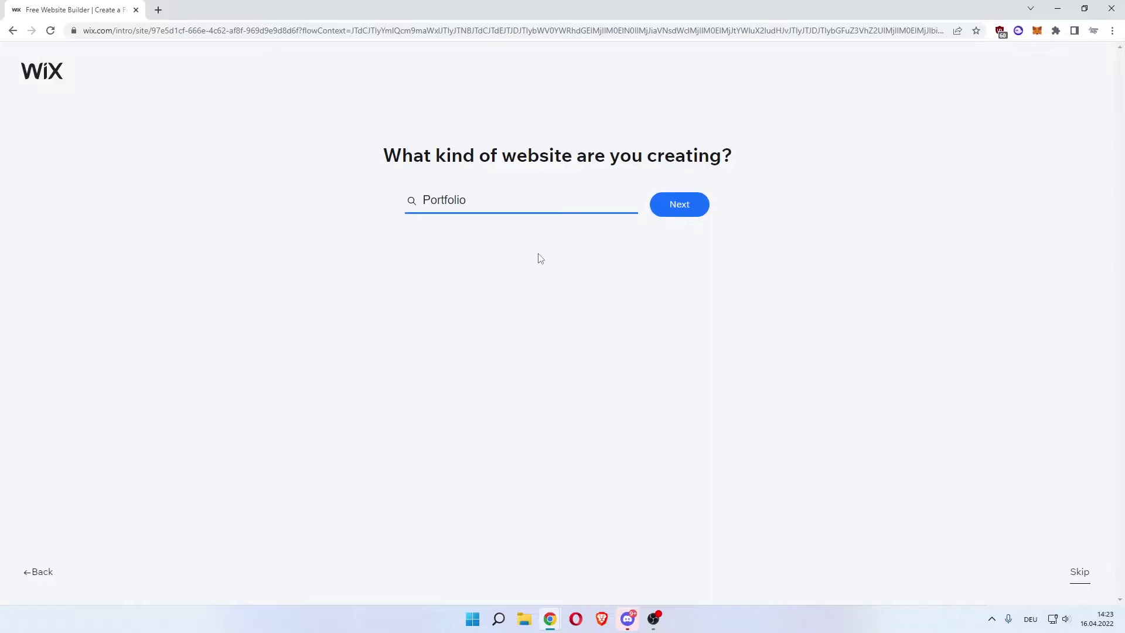
# Step: Go to the naming step and type 'How to Global Po' as the website name
pyautogui.click(658, 211)
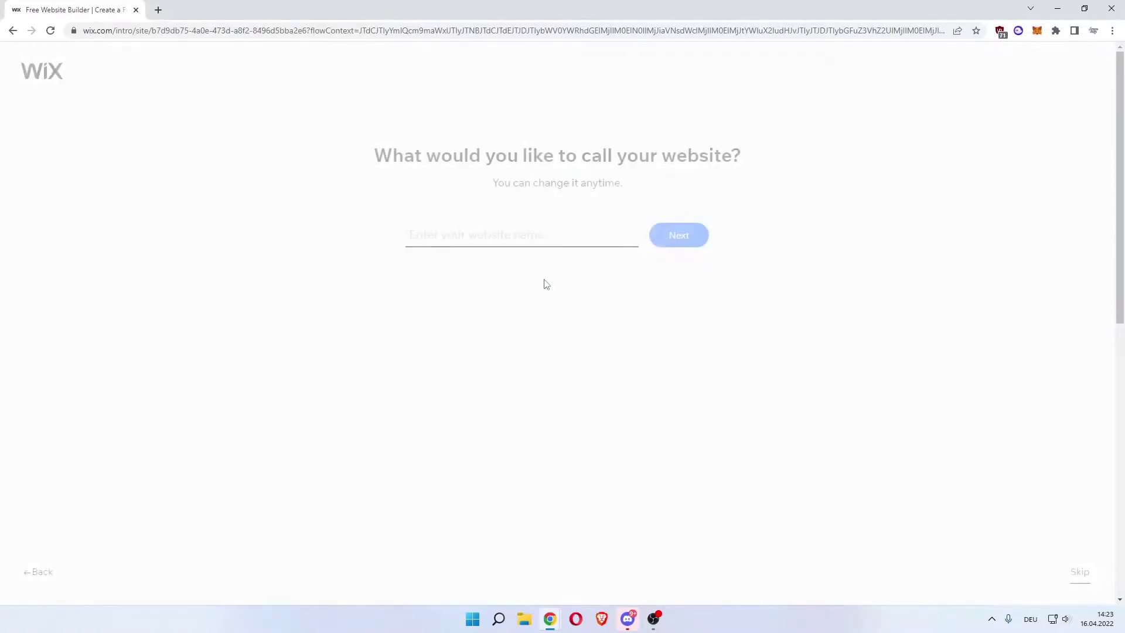
pyautogui.moveTo(462, 156); pyautogui.dragTo(629, 154)
pyautogui.click(633, 149)
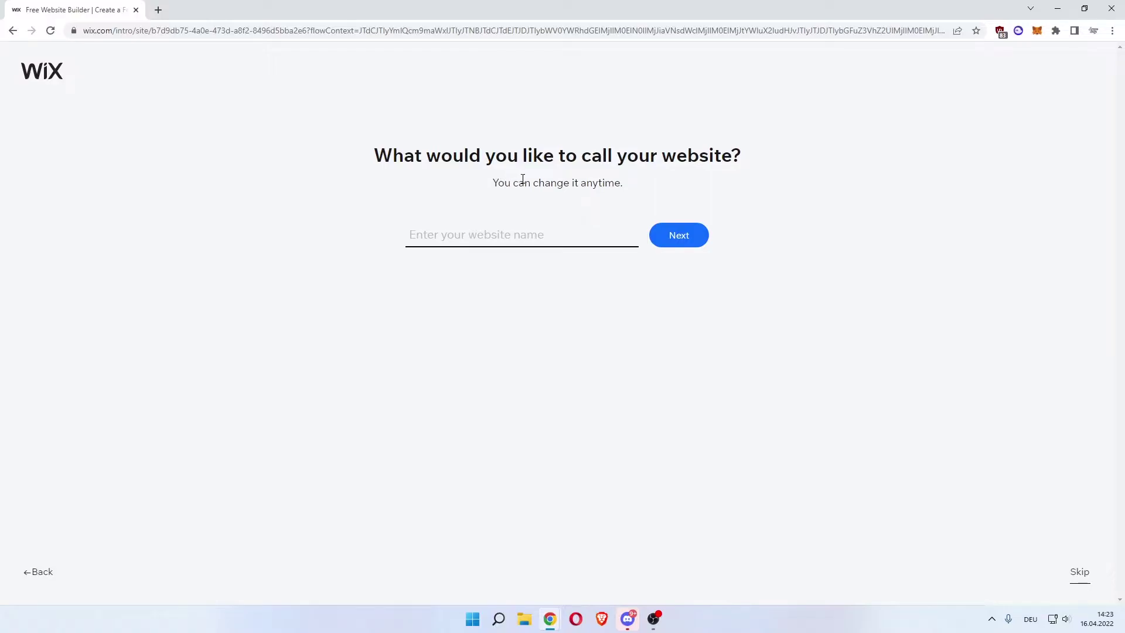
pyautogui.click(495, 229)
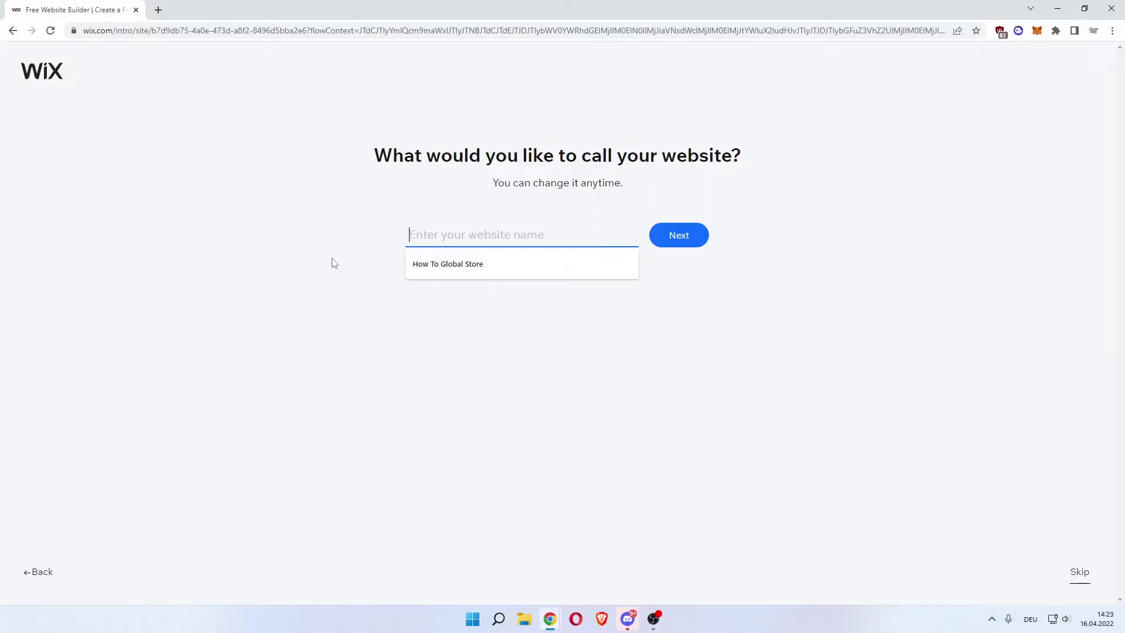
pyautogui.write('How to Global')
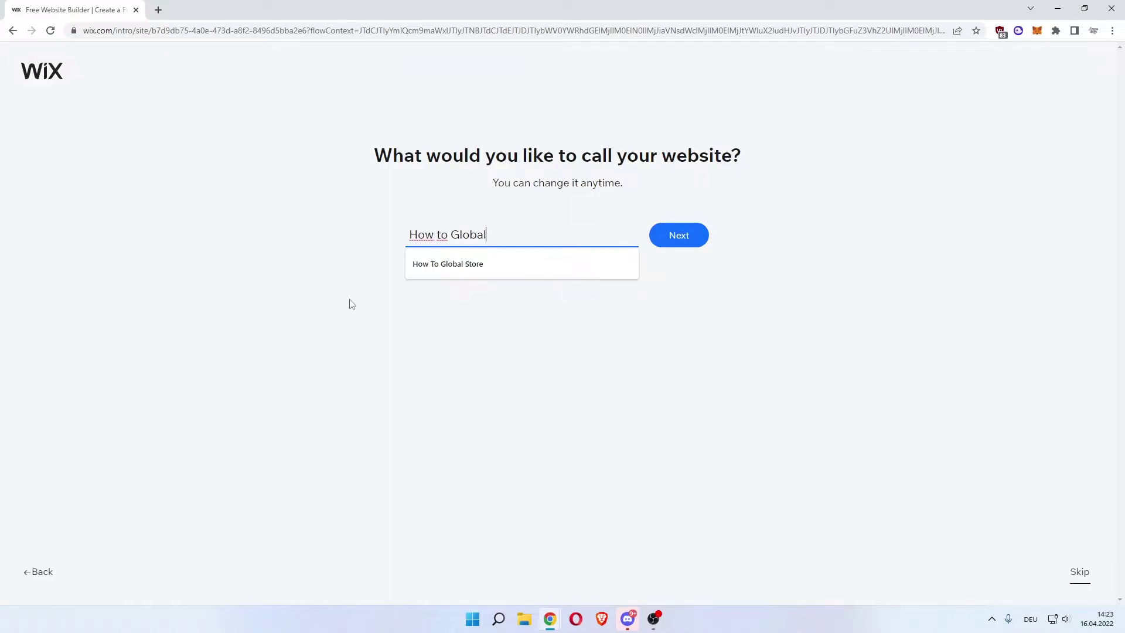
pyautogui.write(' Po')
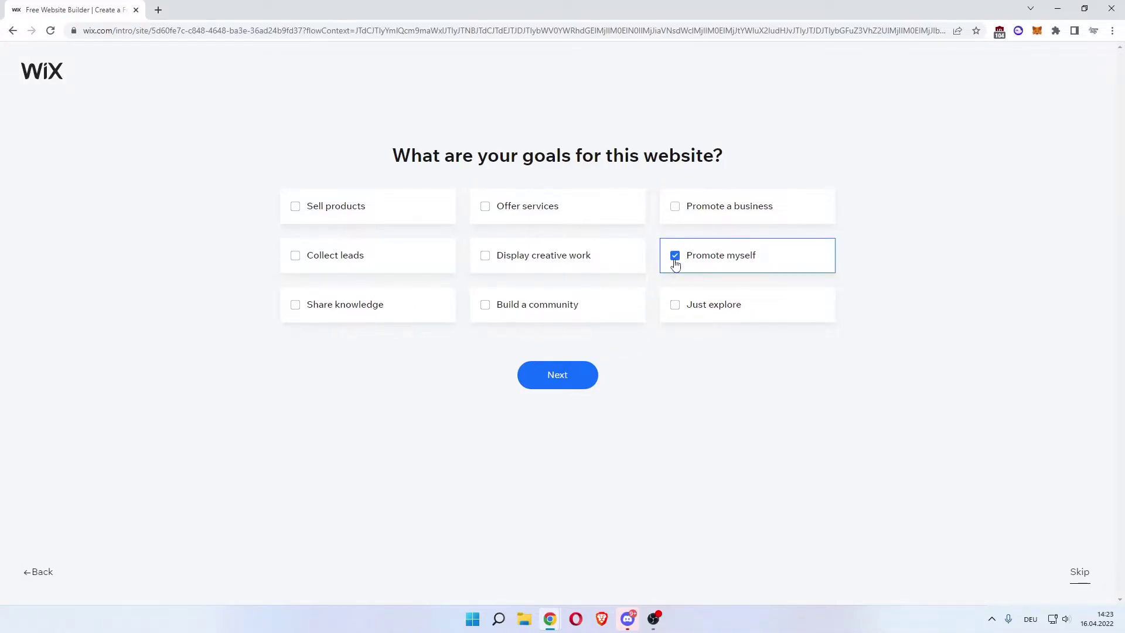
# Step: Add Sell products and Build a community to the website's goals
pyautogui.click(296, 209)
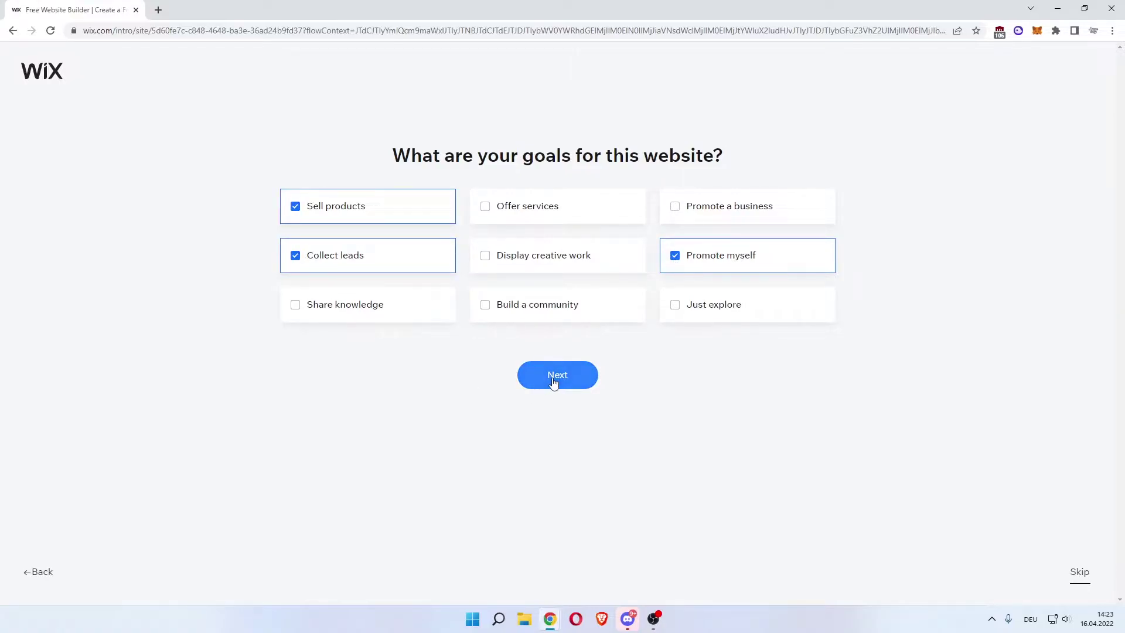
pyautogui.click(486, 307)
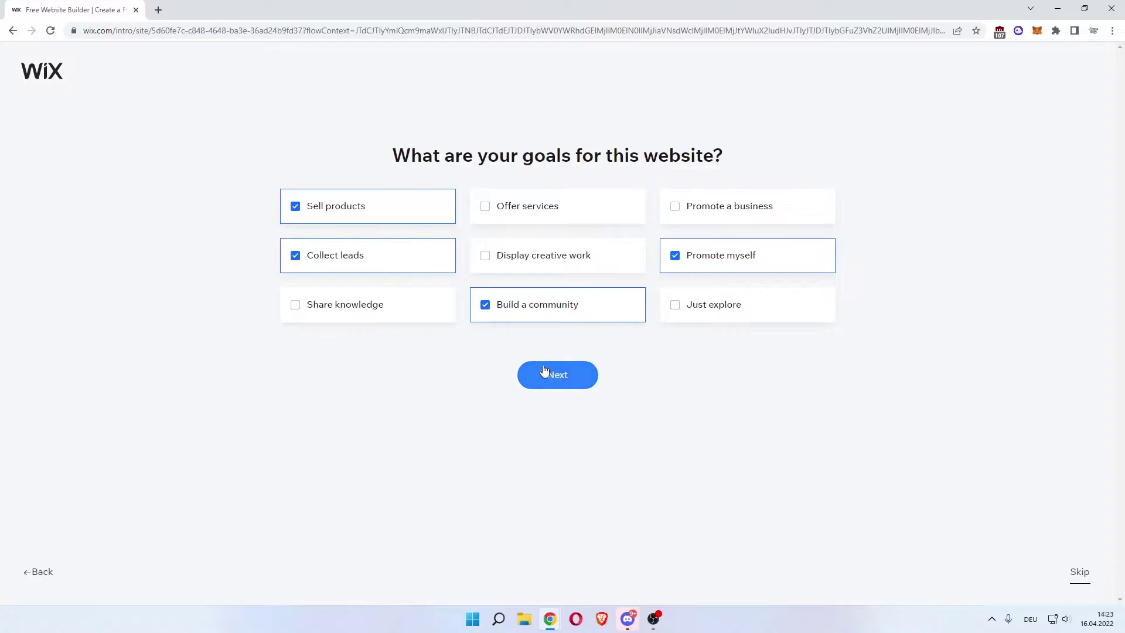
# Step: Drop Online Store and add Forms, Instagram Feed, Blog, Video and Music as site features
pyautogui.click(543, 371)
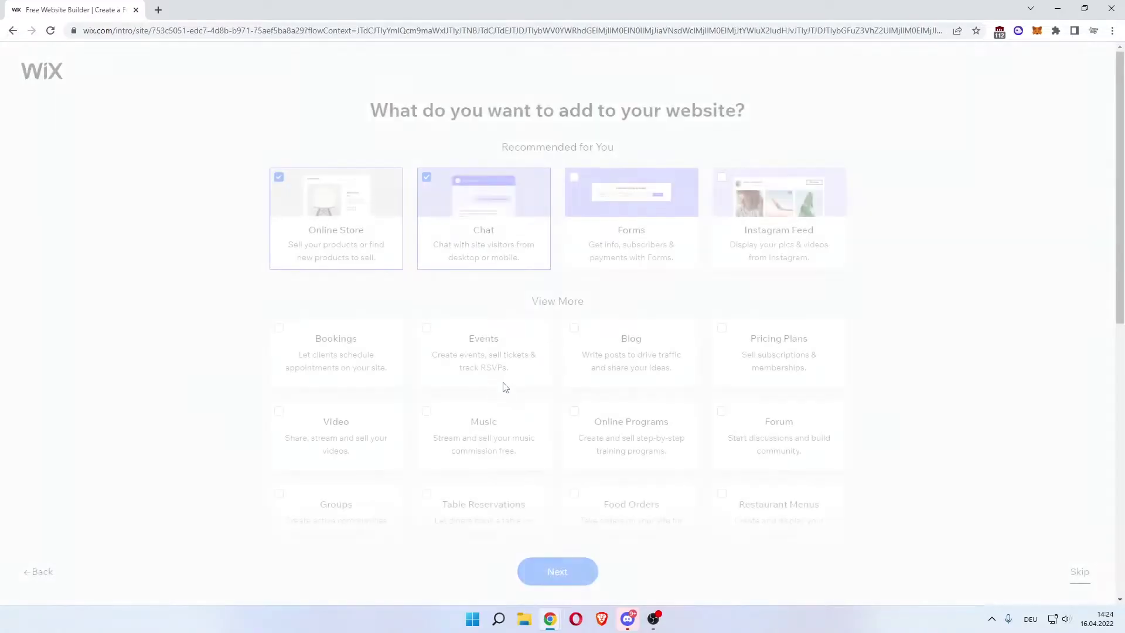
pyautogui.moveTo(398, 110); pyautogui.dragTo(664, 109)
pyautogui.click(664, 109)
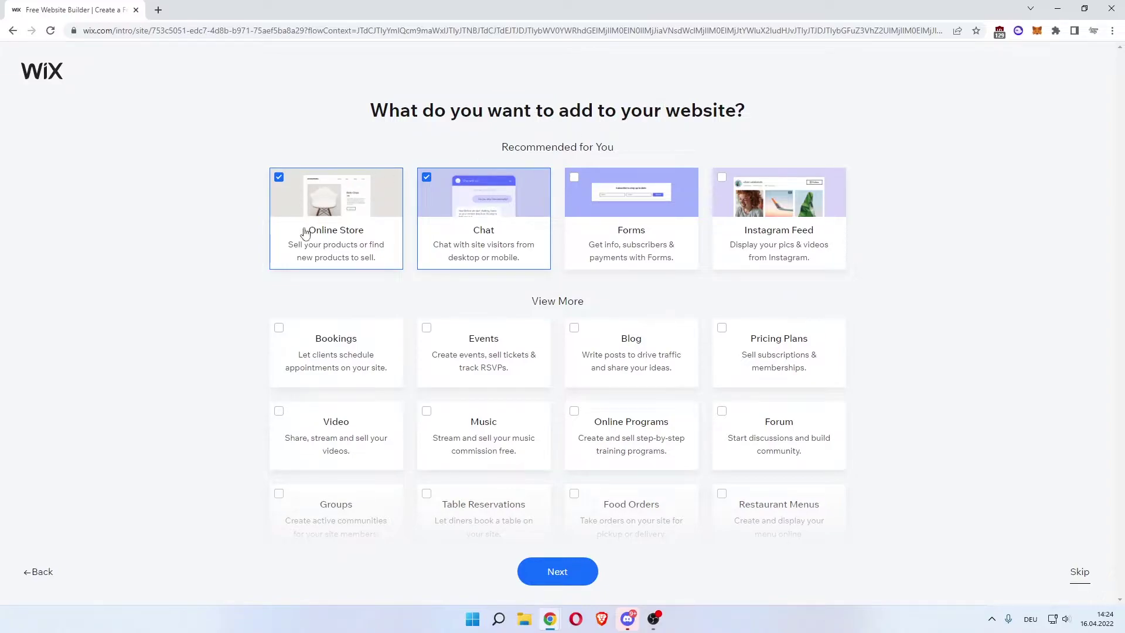
pyautogui.click(279, 183)
pyautogui.click(574, 178)
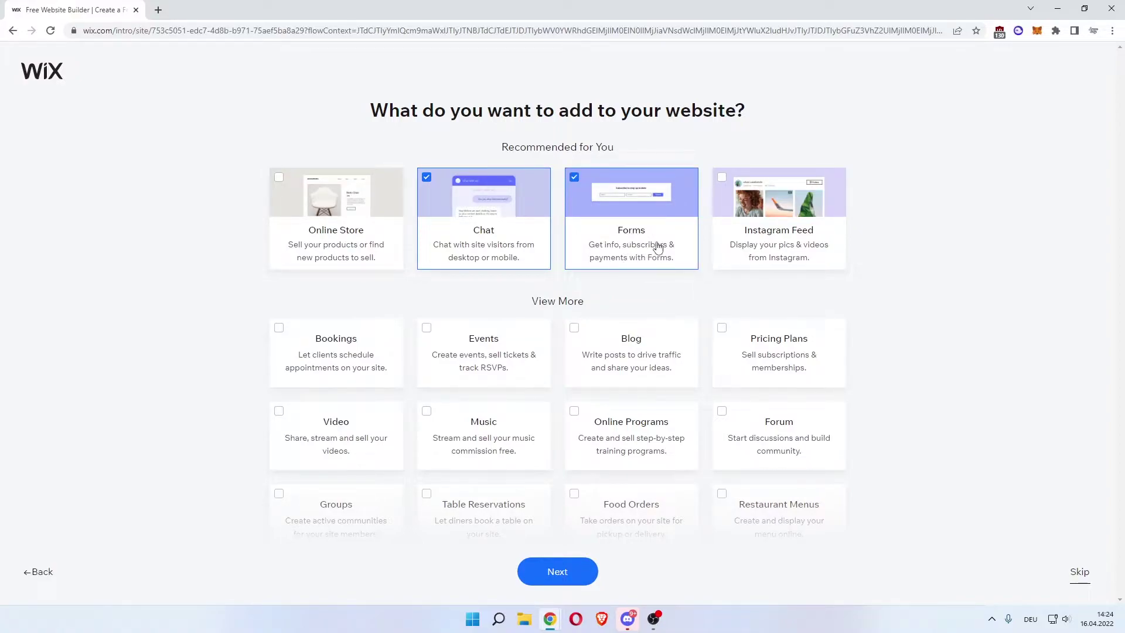
pyautogui.click(725, 181)
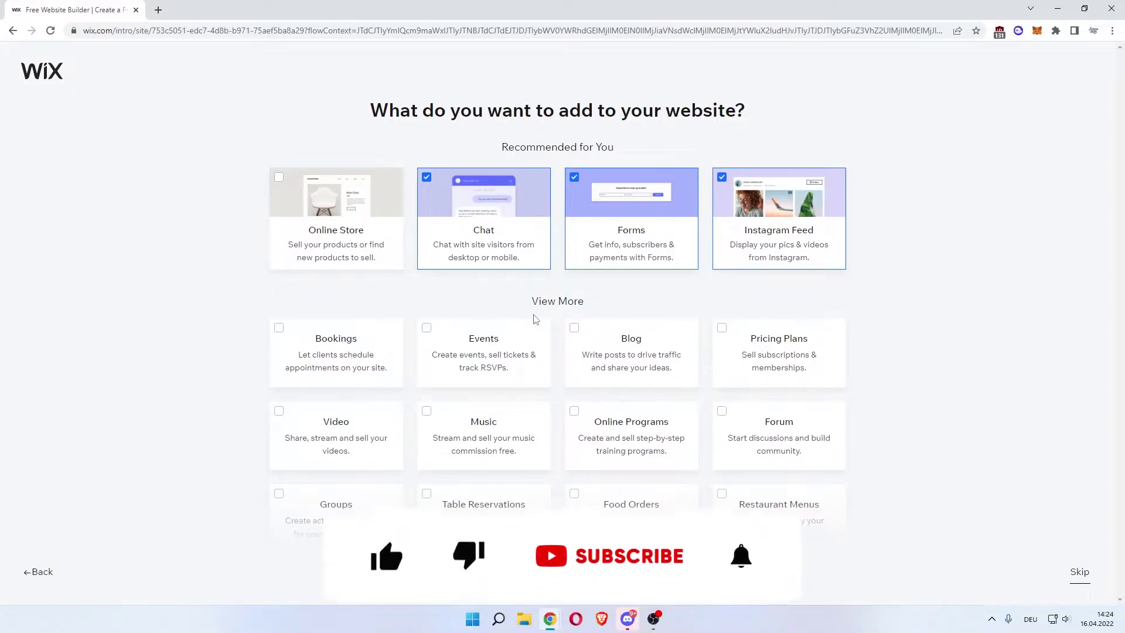
pyautogui.click(624, 342)
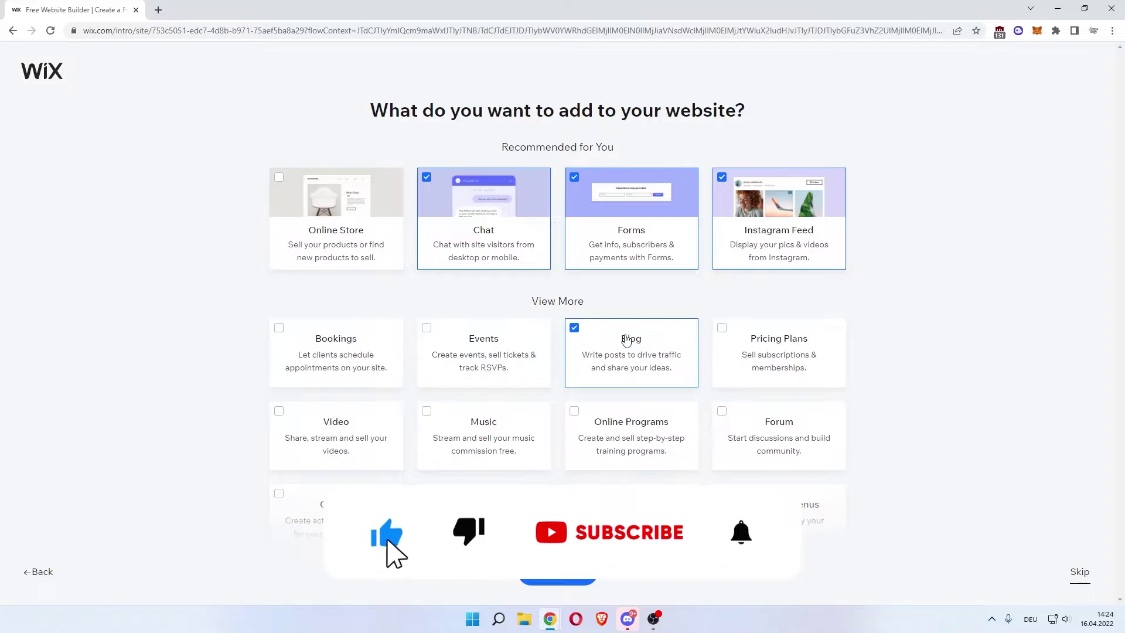
pyautogui.scroll(-2, 626, 339)
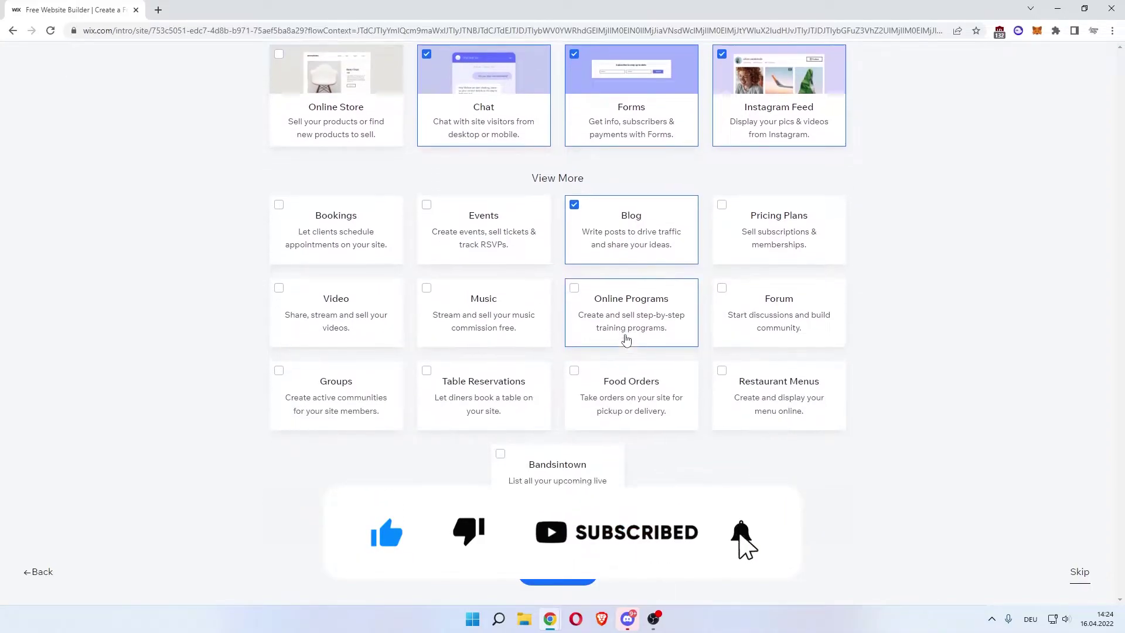
pyautogui.scroll(-1, 623, 340)
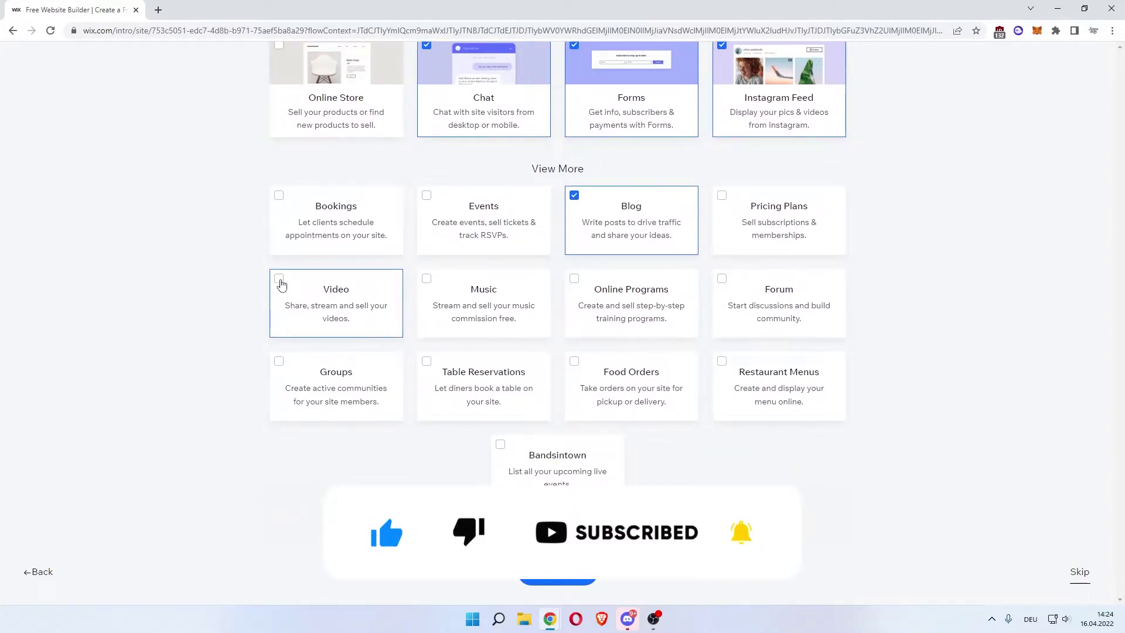
pyautogui.click(281, 282)
pyautogui.click(429, 284)
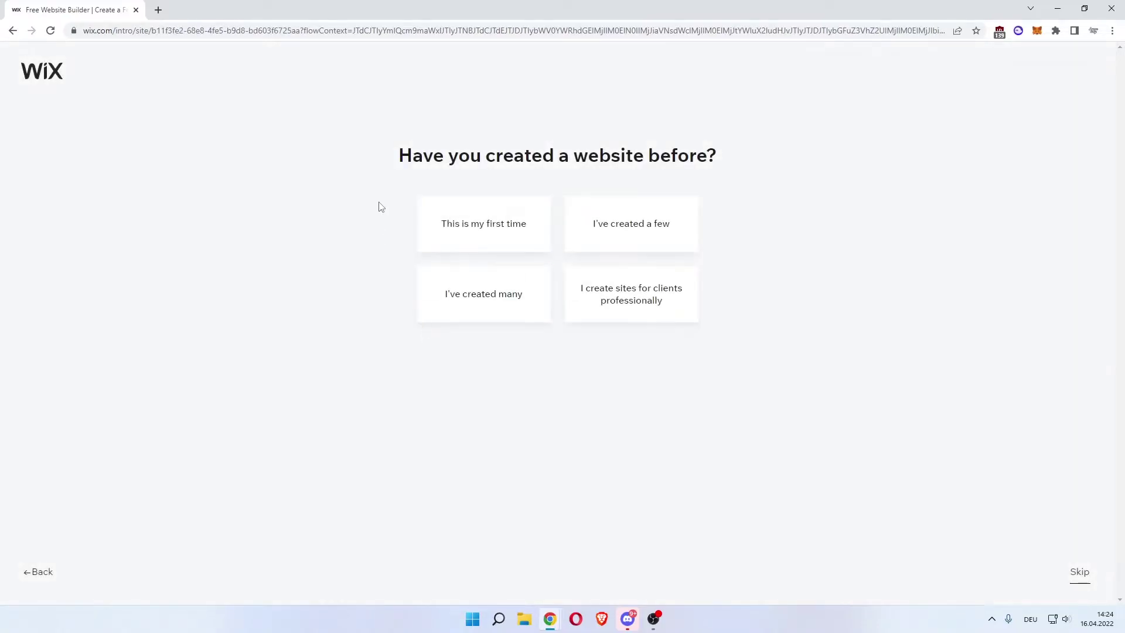
# Step: Point out the 'Have you created a website before?' question and its experience levels
pyautogui.moveTo(408, 155); pyautogui.dragTo(670, 155)
pyautogui.click(653, 155)
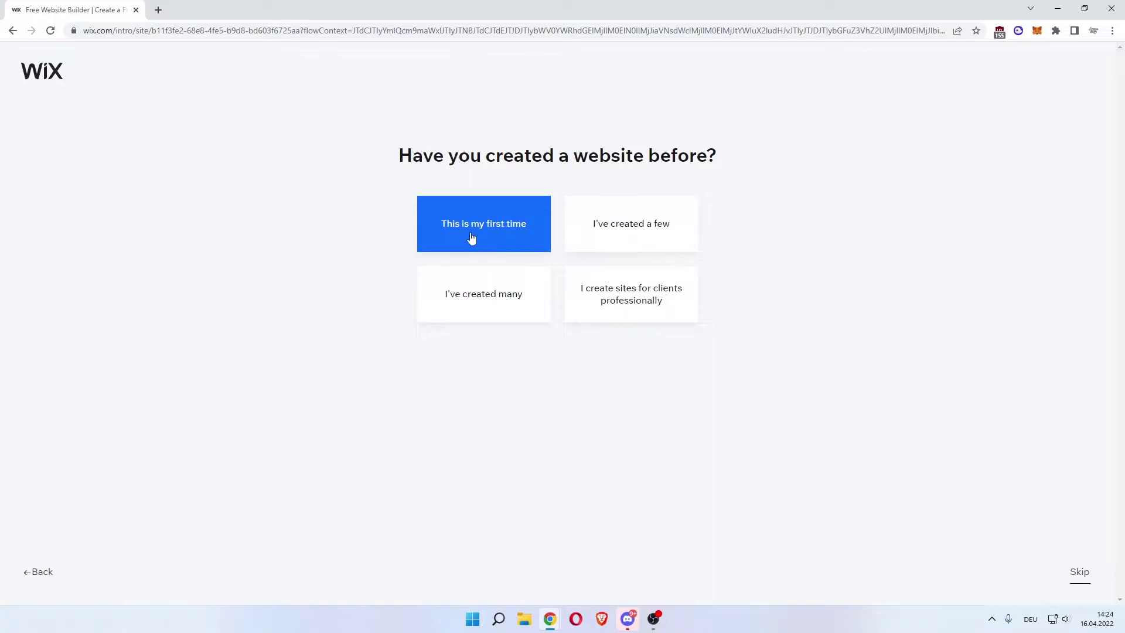
# Step: Answer that this is your first website and review the Wix ADI option's description
pyautogui.click(501, 216)
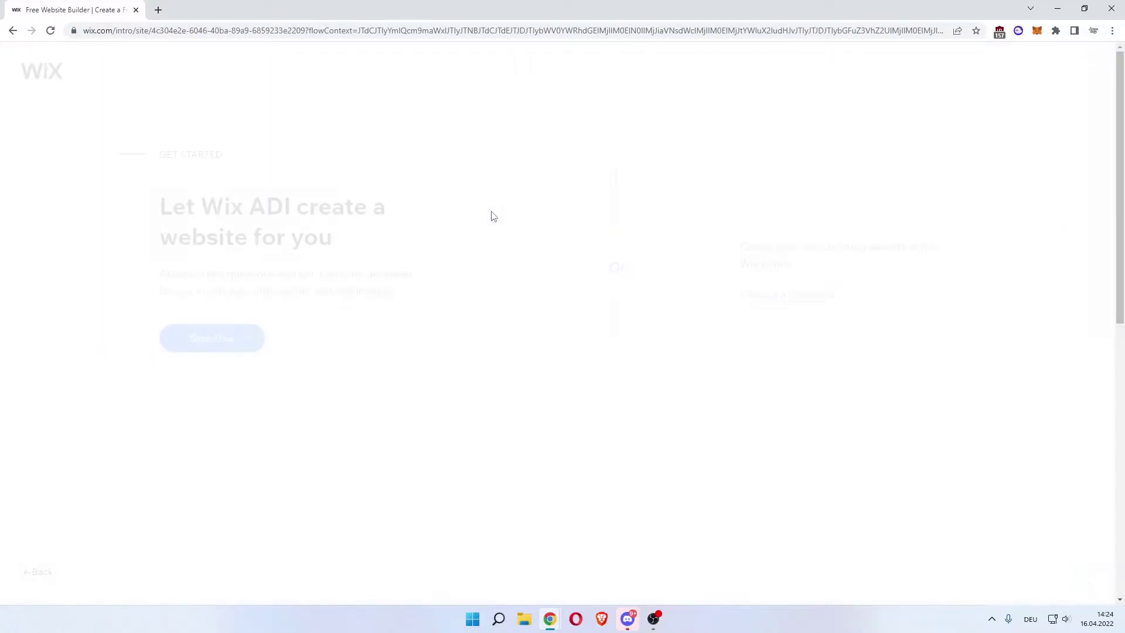
pyautogui.moveTo(158, 155); pyautogui.dragTo(223, 155)
pyautogui.moveTo(185, 206); pyautogui.dragTo(310, 206)
pyautogui.moveTo(344, 206); pyautogui.dragTo(368, 204)
pyautogui.click(368, 205)
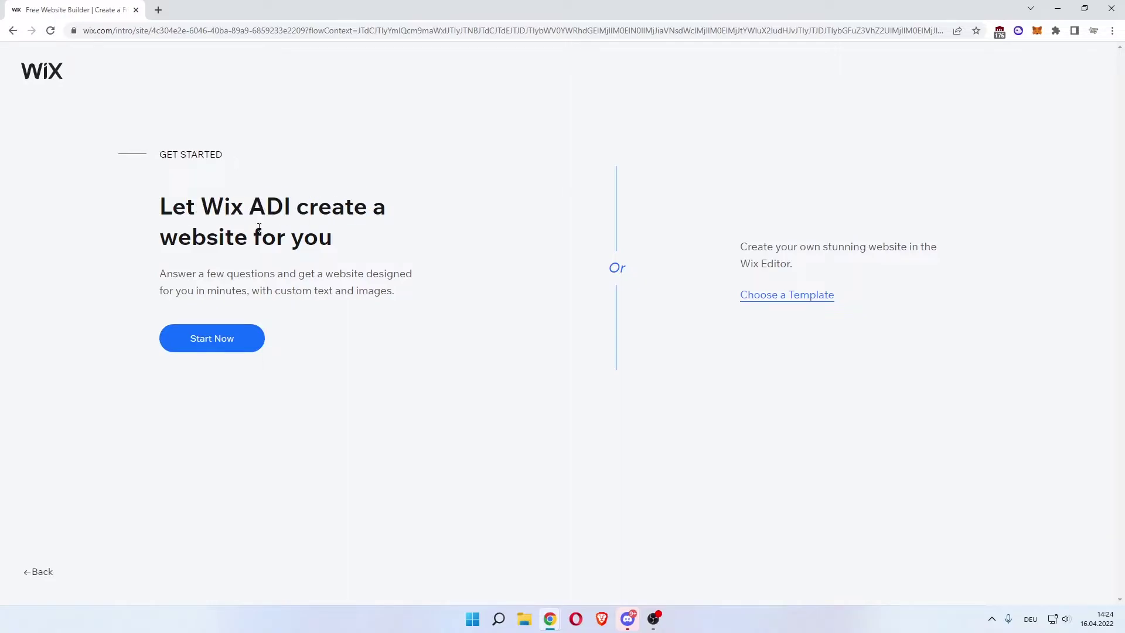
pyautogui.moveTo(197, 273); pyautogui.dragTo(378, 273)
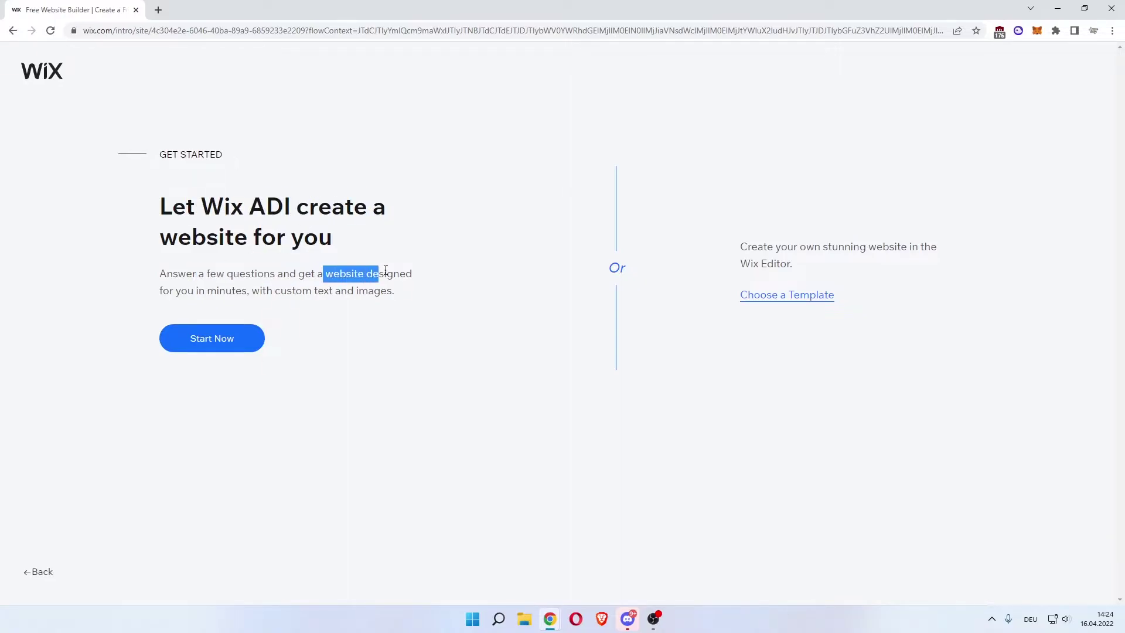
pyautogui.click(378, 273)
pyautogui.moveTo(263, 290); pyautogui.dragTo(378, 290)
pyautogui.click(326, 274)
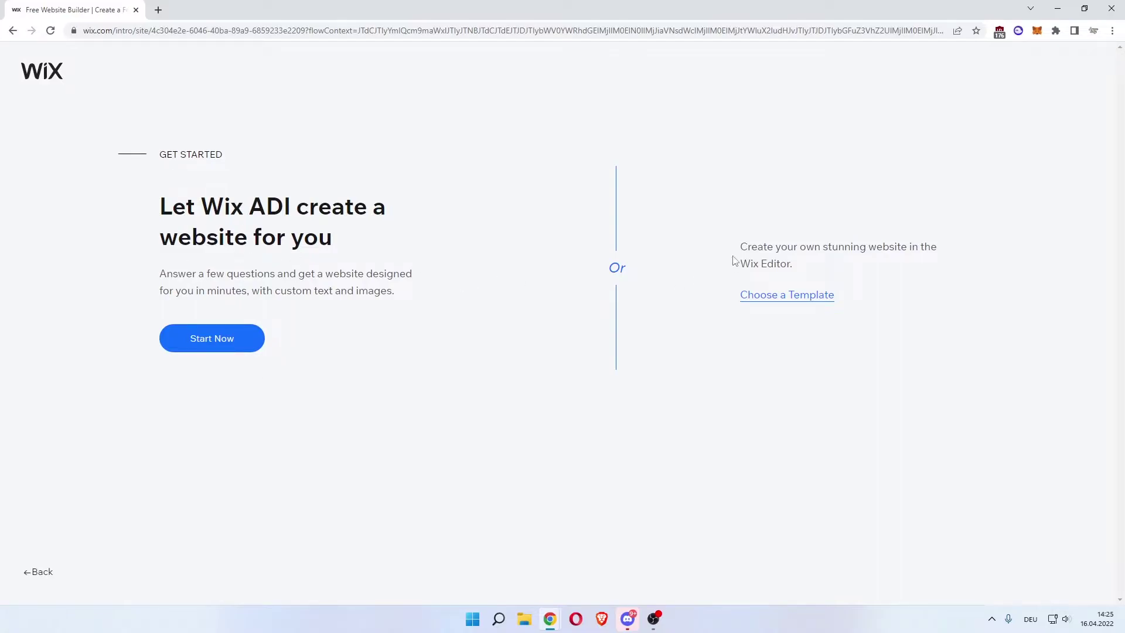
# Step: Review the Wix Editor option and open its template gallery via Choose a Template
pyautogui.moveTo(757, 246); pyautogui.dragTo(909, 246)
pyautogui.moveTo(787, 263); pyautogui.dragTo(758, 263)
pyautogui.click(758, 263)
pyautogui.click(750, 298)
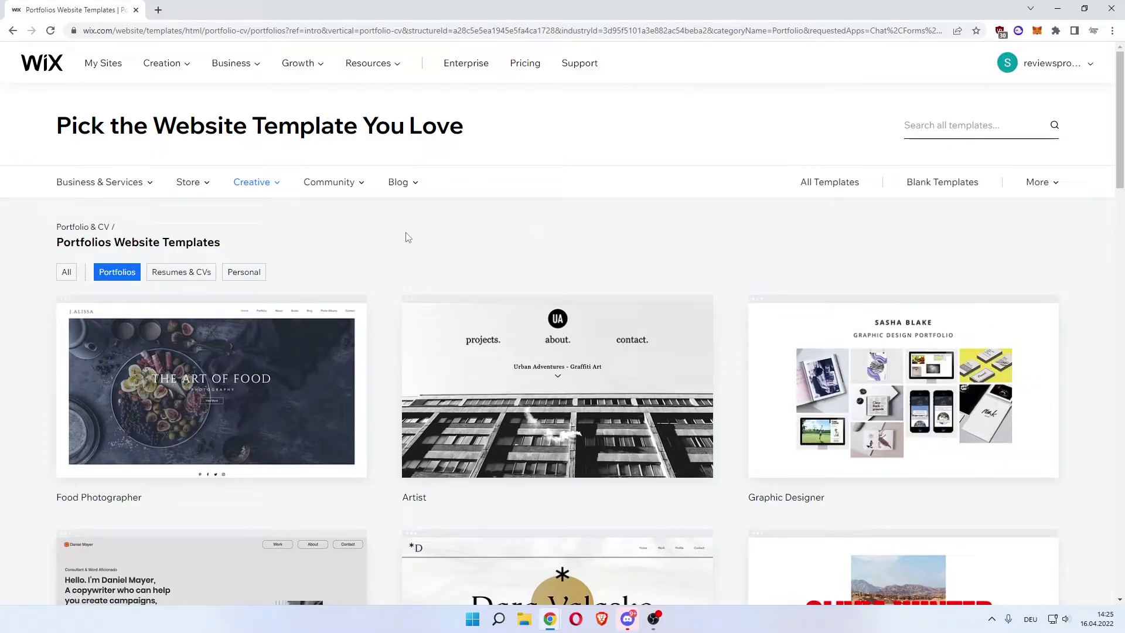
# Step: Scroll down the Portfolios Website Templates gallery until the 3D Designer template appears
pyautogui.moveTo(131, 131); pyautogui.dragTo(409, 130)
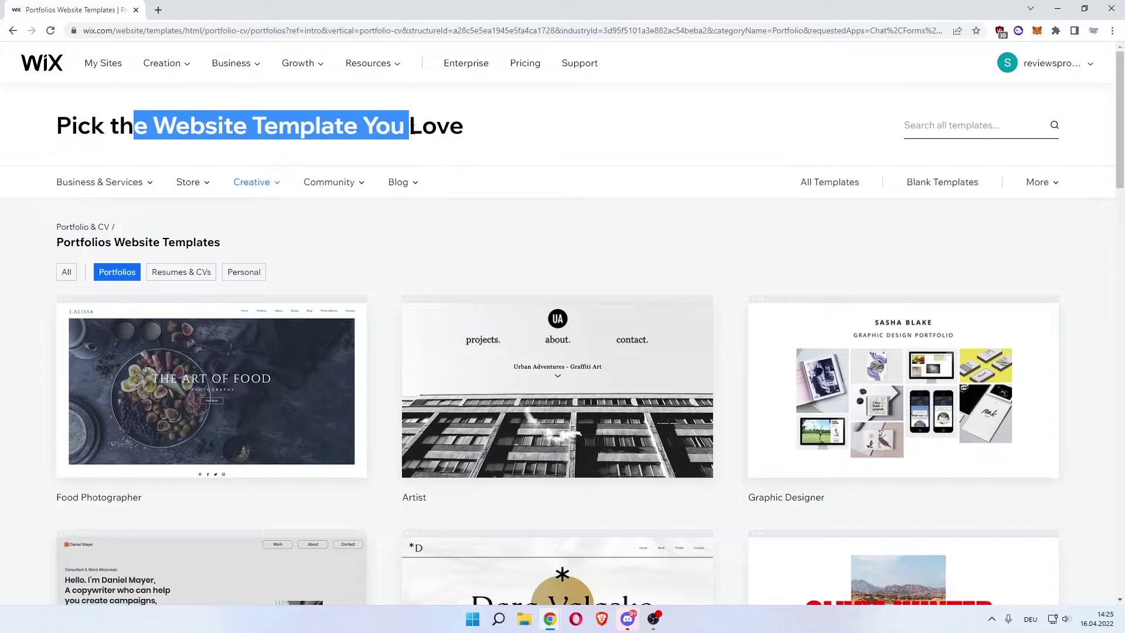
pyautogui.click(146, 149)
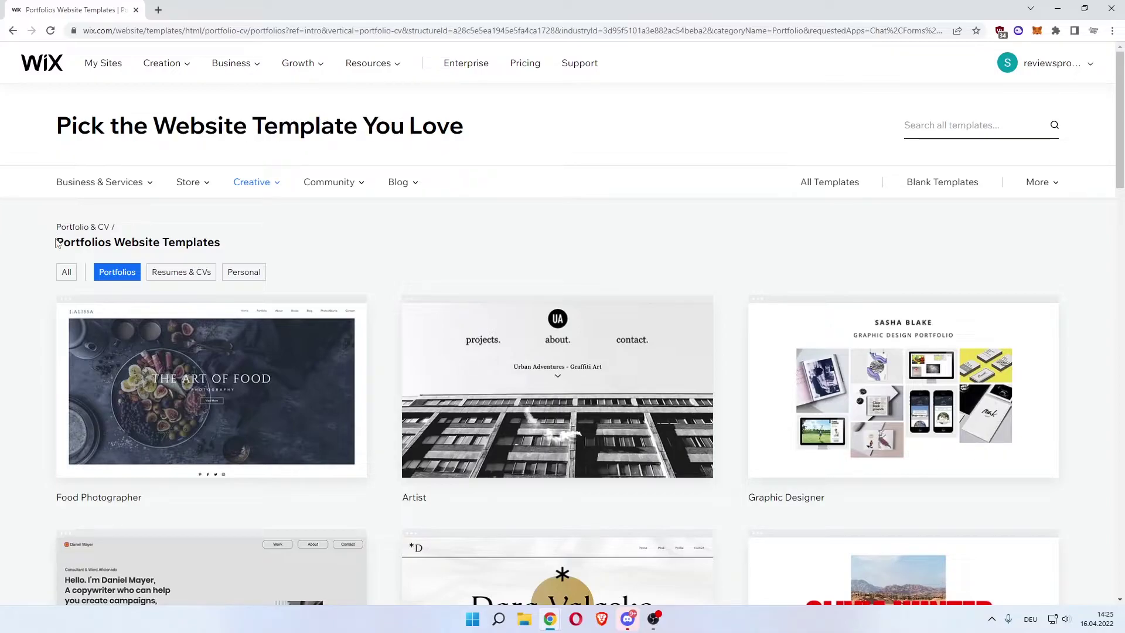
pyautogui.moveTo(59, 240); pyautogui.dragTo(209, 244)
pyautogui.click(206, 243)
pyautogui.moveTo(113, 243); pyautogui.dragTo(201, 244)
pyautogui.click(202, 243)
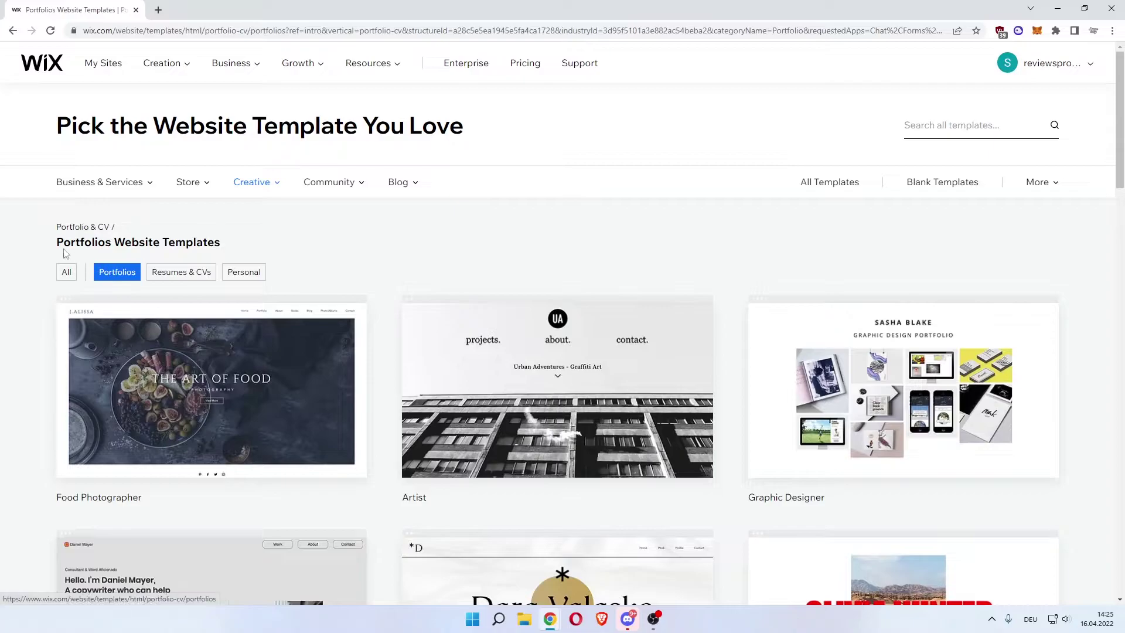
pyautogui.scroll(-1, 29, 235)
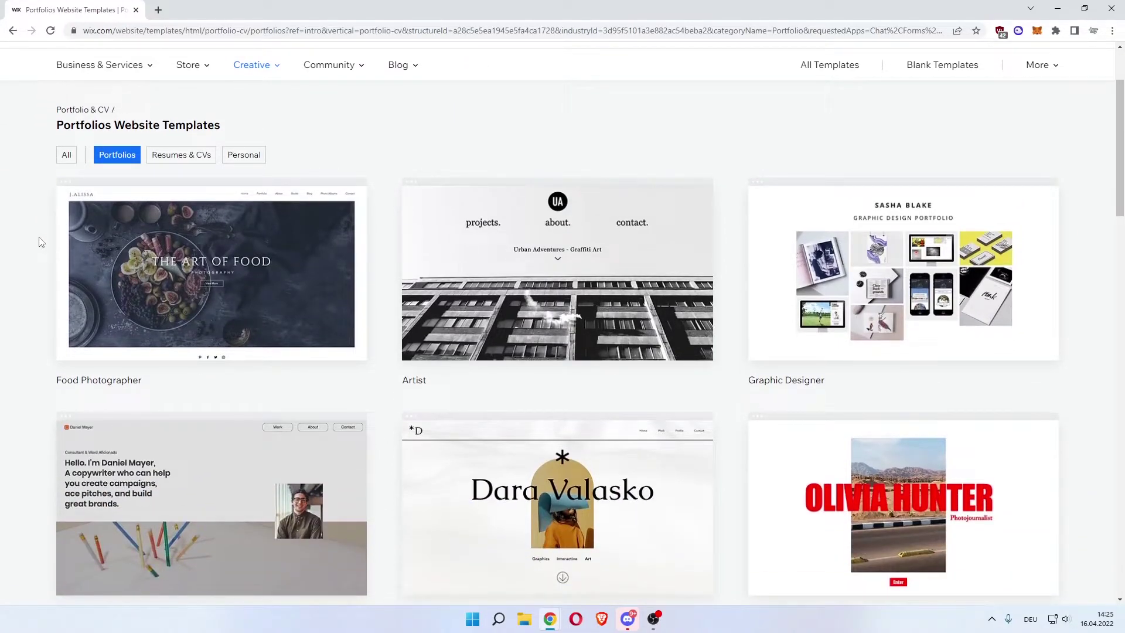
pyautogui.scroll(-5, 41, 242)
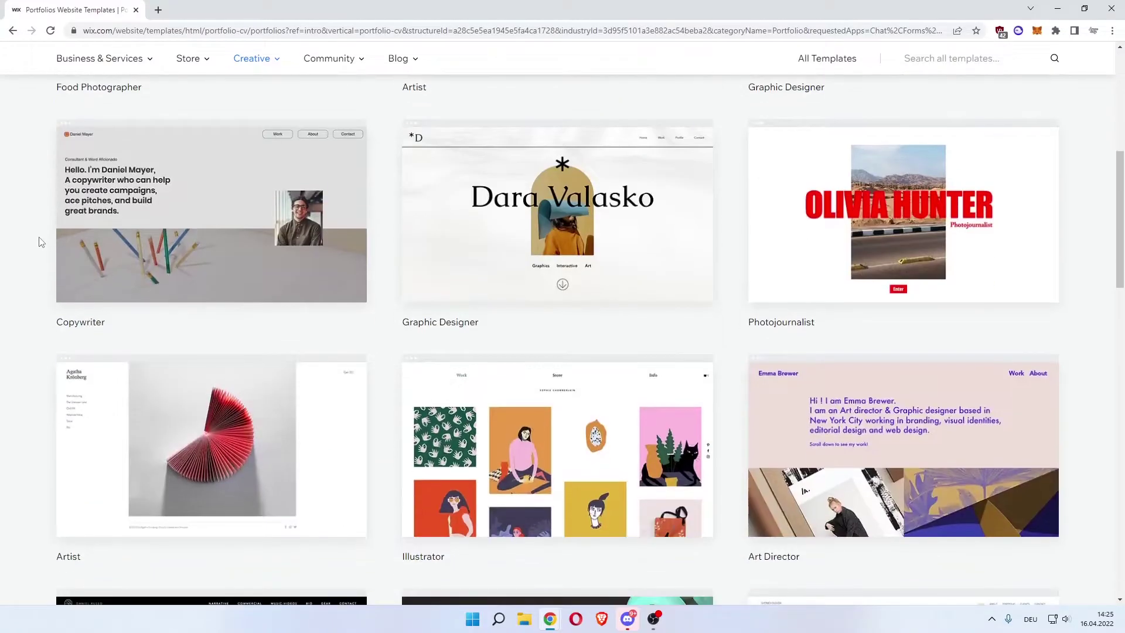
pyautogui.scroll(-5, 41, 242)
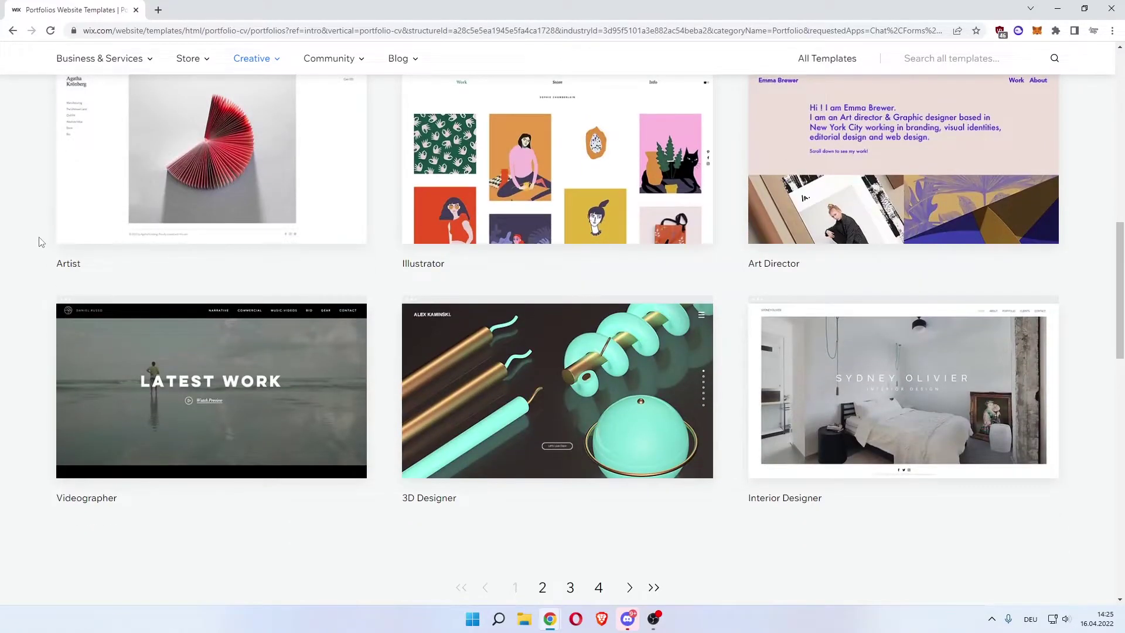
pyautogui.scroll(-2, 41, 242)
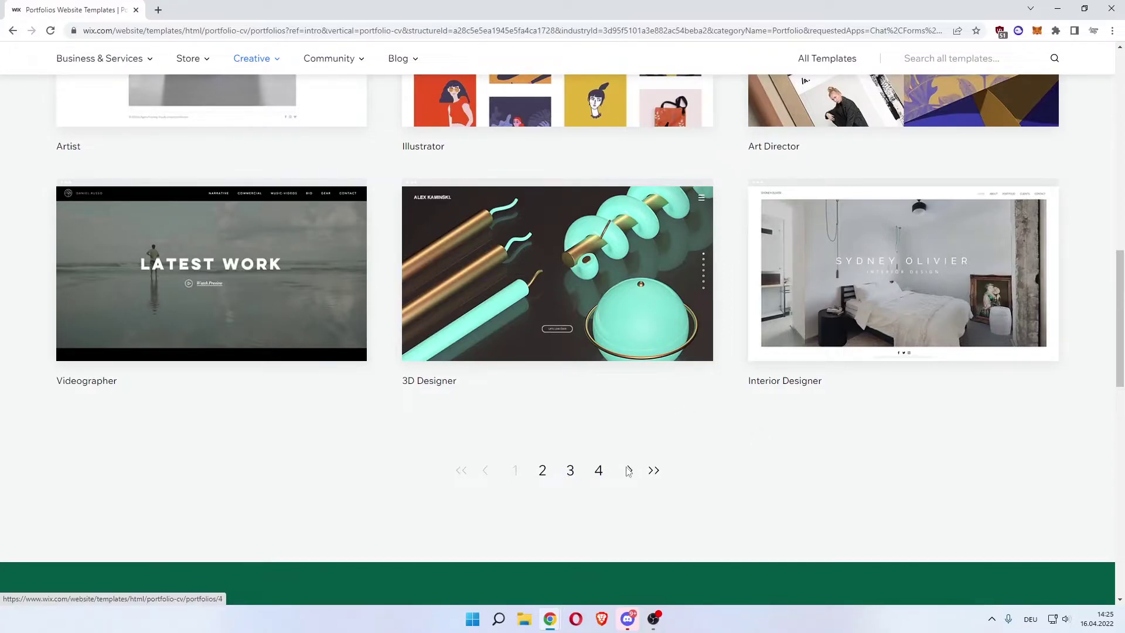
pyautogui.scroll(2, 598, 474)
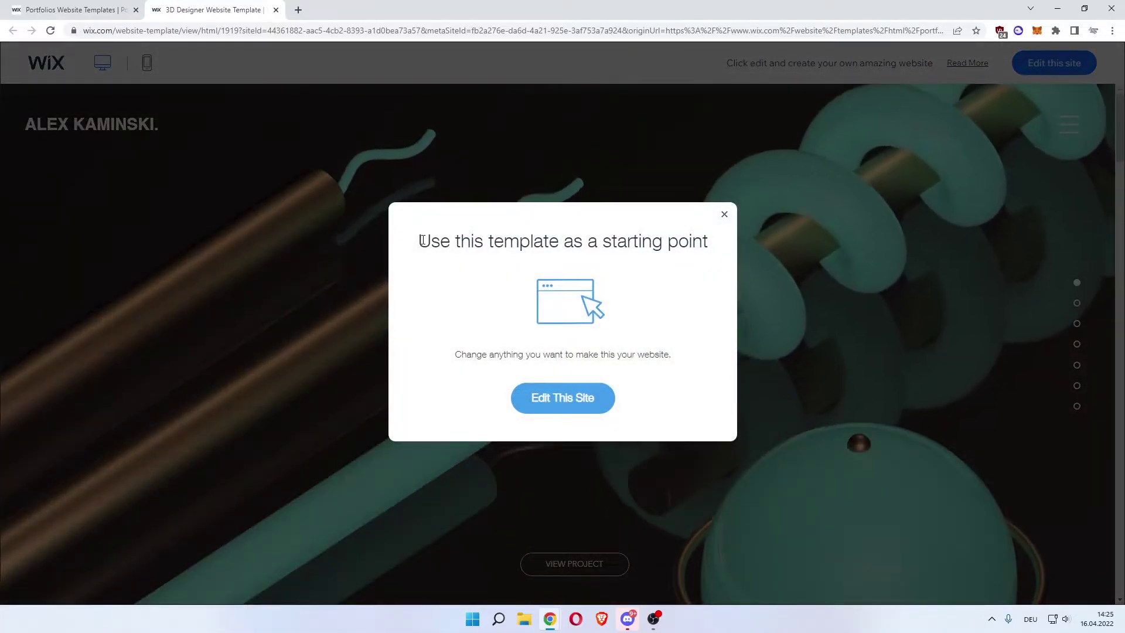
# Step: Dismiss the 'use this template' starting-point prompt on the 3D Designer preview
pyautogui.moveTo(419, 241); pyautogui.dragTo(684, 243)
pyautogui.click(685, 242)
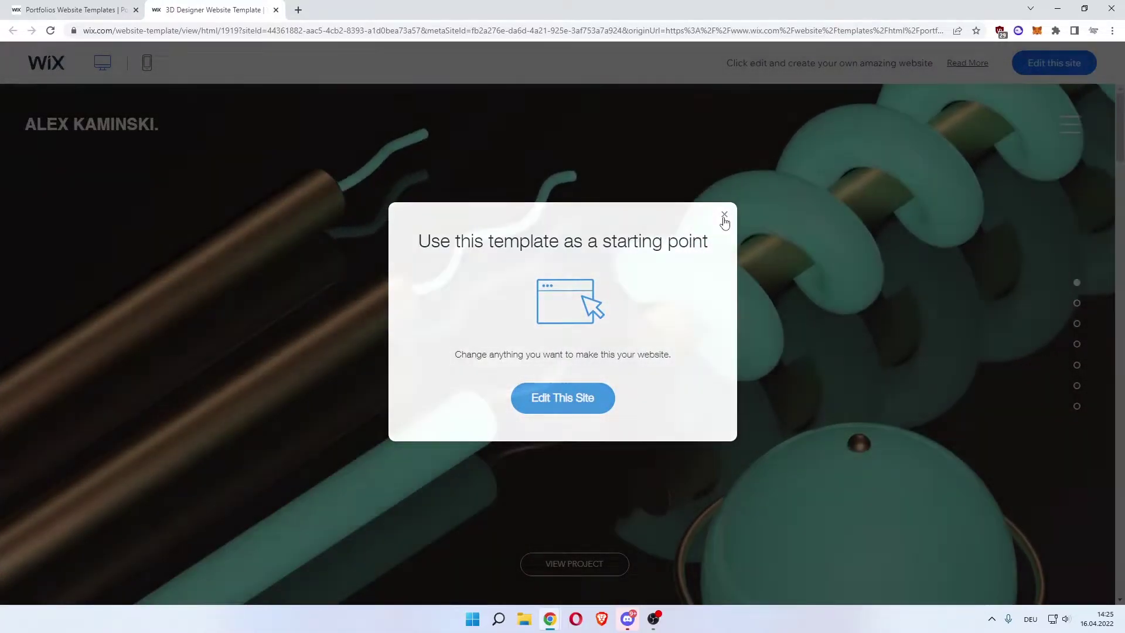
pyautogui.click(724, 215)
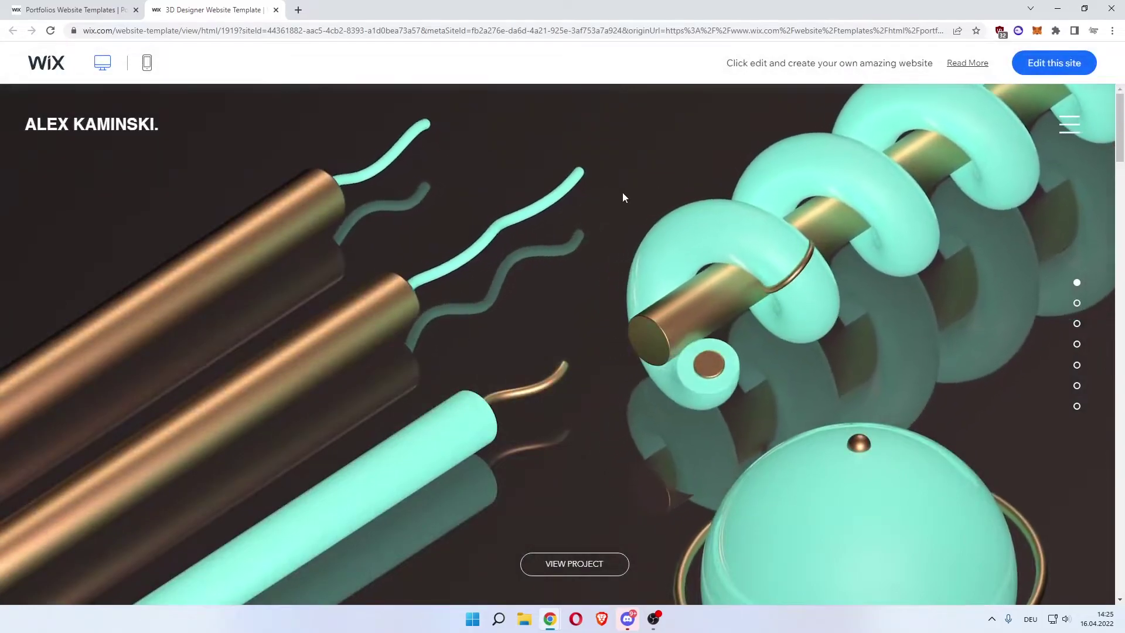
# Step: Scroll through the 3D Designer preview's full-screen project slides
pyautogui.scroll(-5, 606, 198)
pyautogui.scroll(-10, 605, 203)
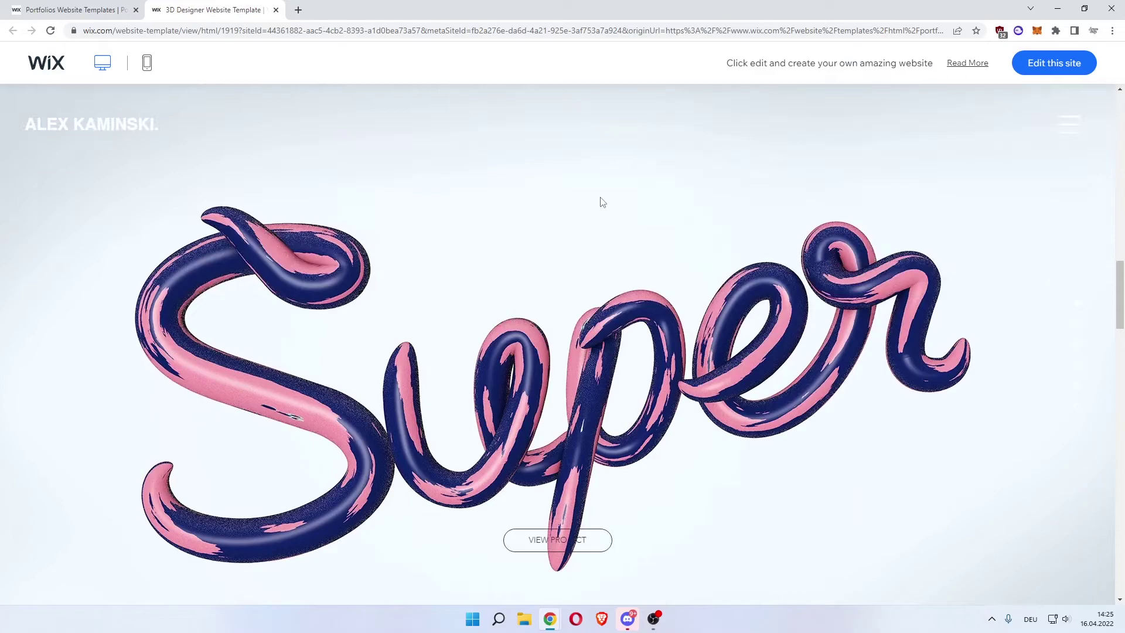
pyautogui.scroll(-10, 603, 202)
pyautogui.scroll(-3, 600, 197)
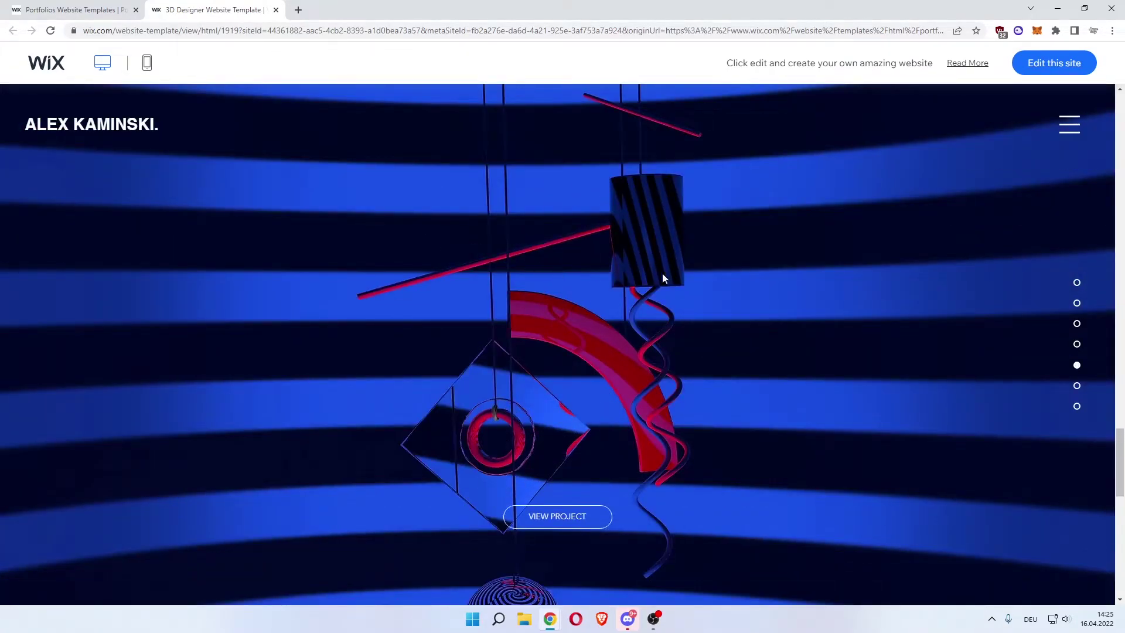
pyautogui.scroll(-5, 583, 261)
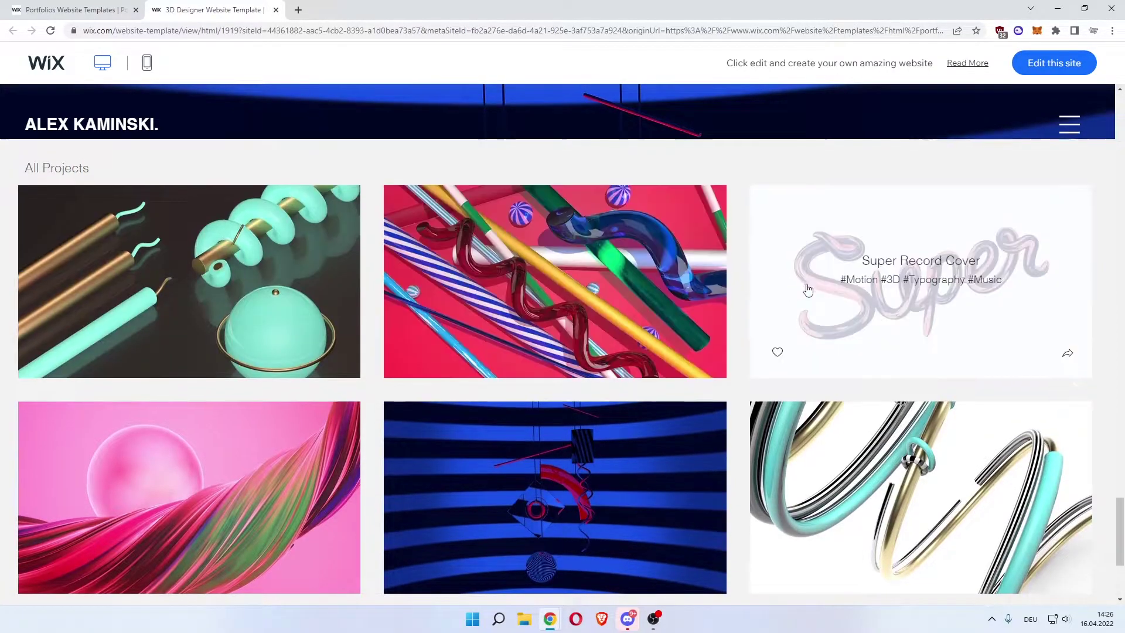
pyautogui.scroll(-3, 807, 289)
pyautogui.scroll(7, 457, 381)
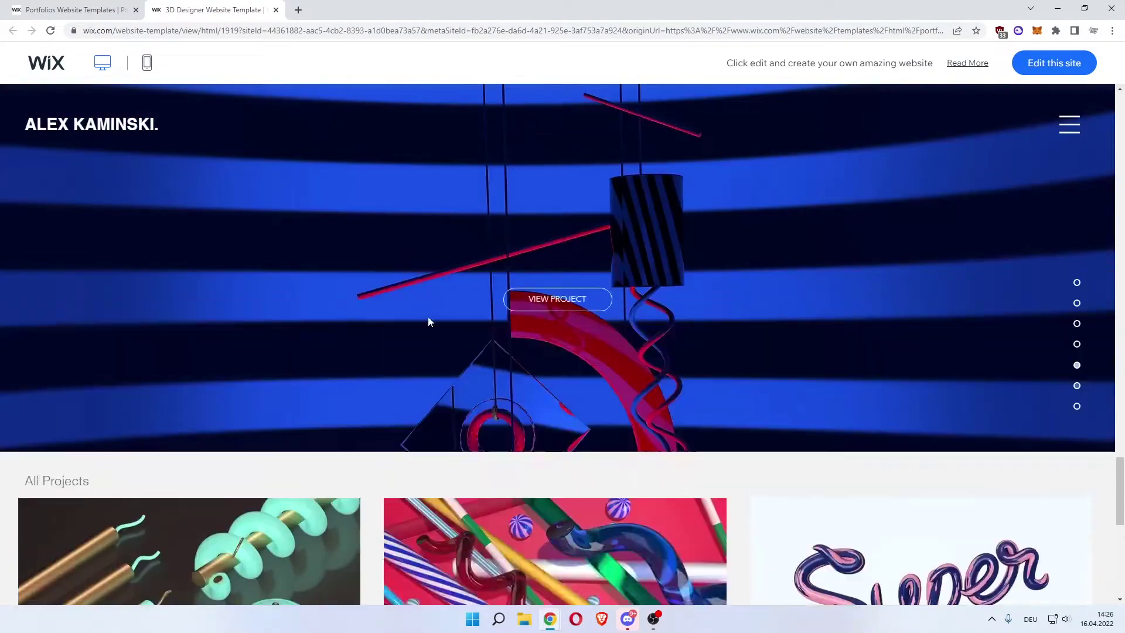
pyautogui.scroll(2, 428, 321)
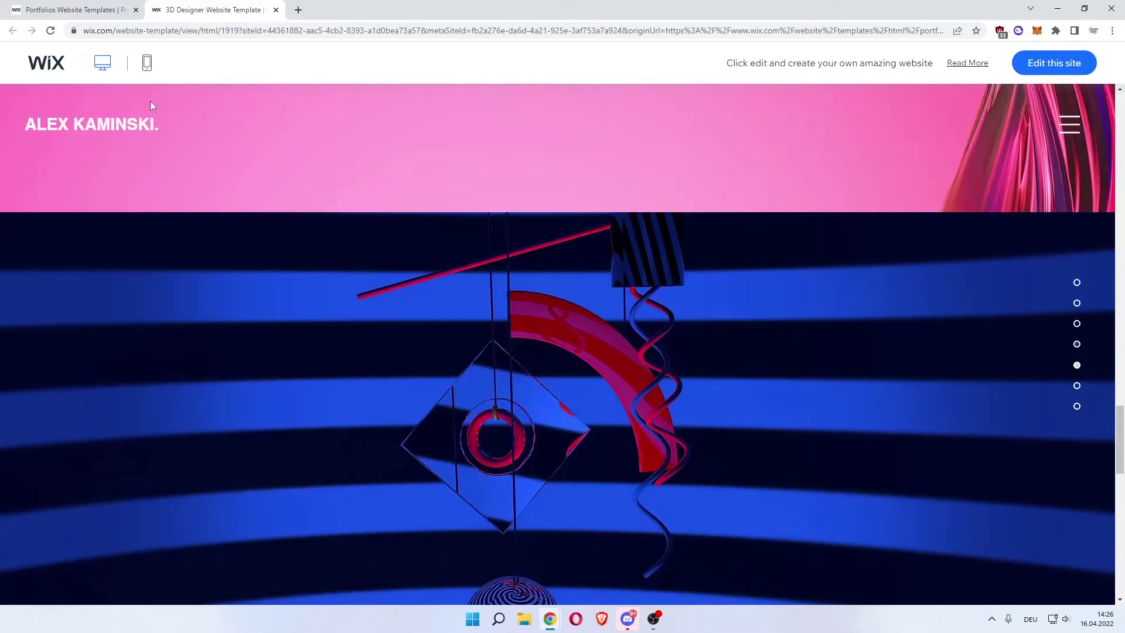
# Step: Switch the 3D Designer preview to mobile, scroll it, then open and close its navigation menu
pyautogui.click(148, 63)
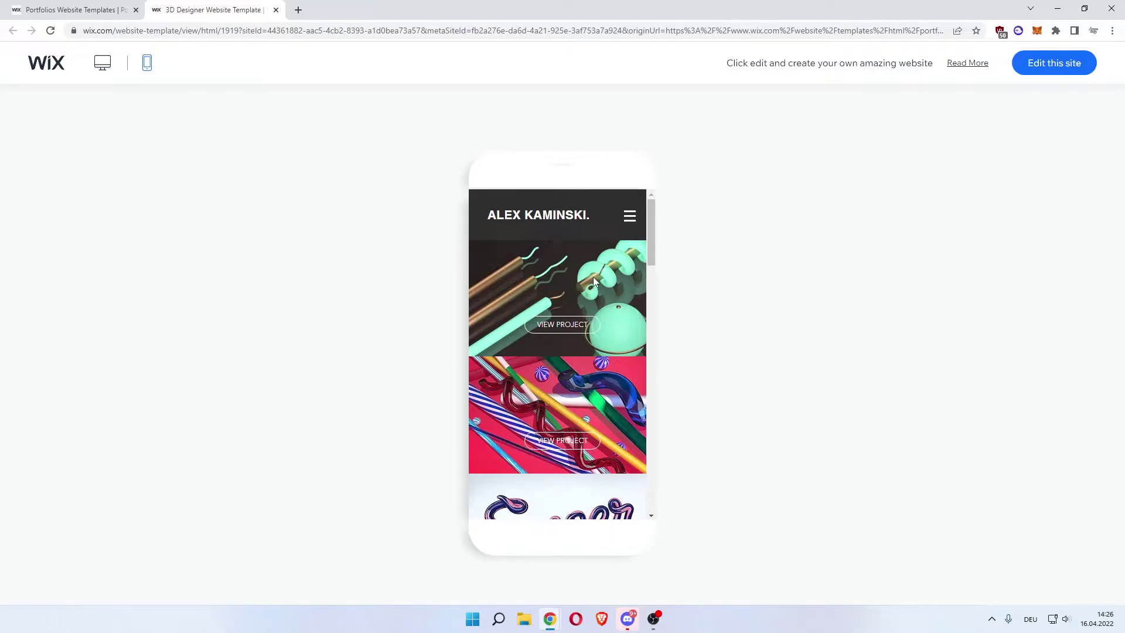
pyautogui.scroll(-6, 546, 270)
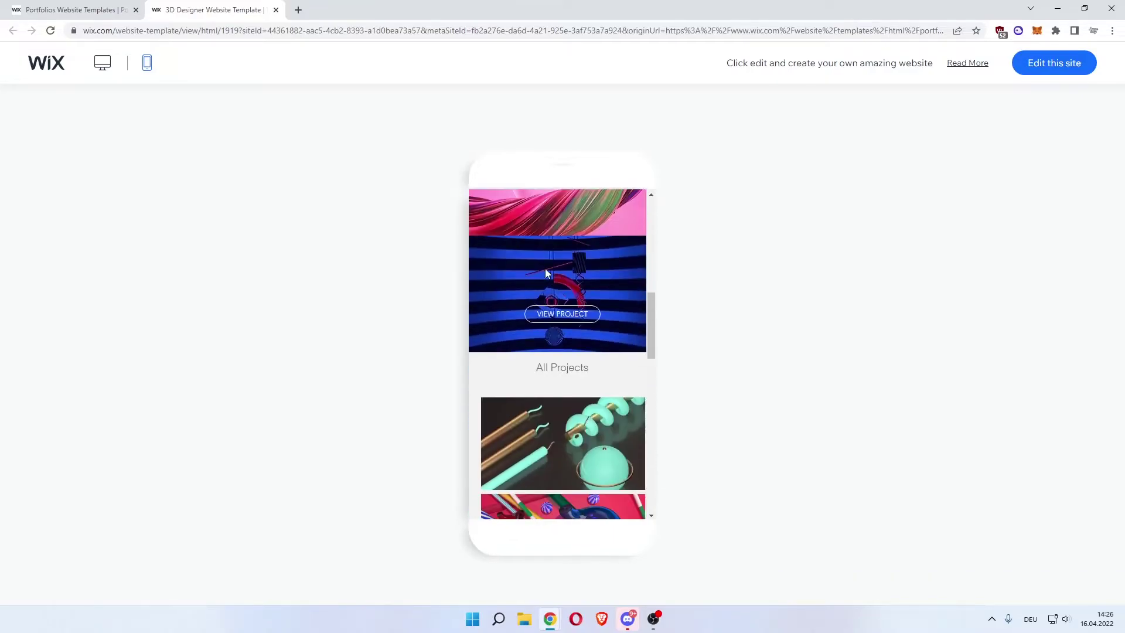
pyautogui.scroll(-10, 546, 271)
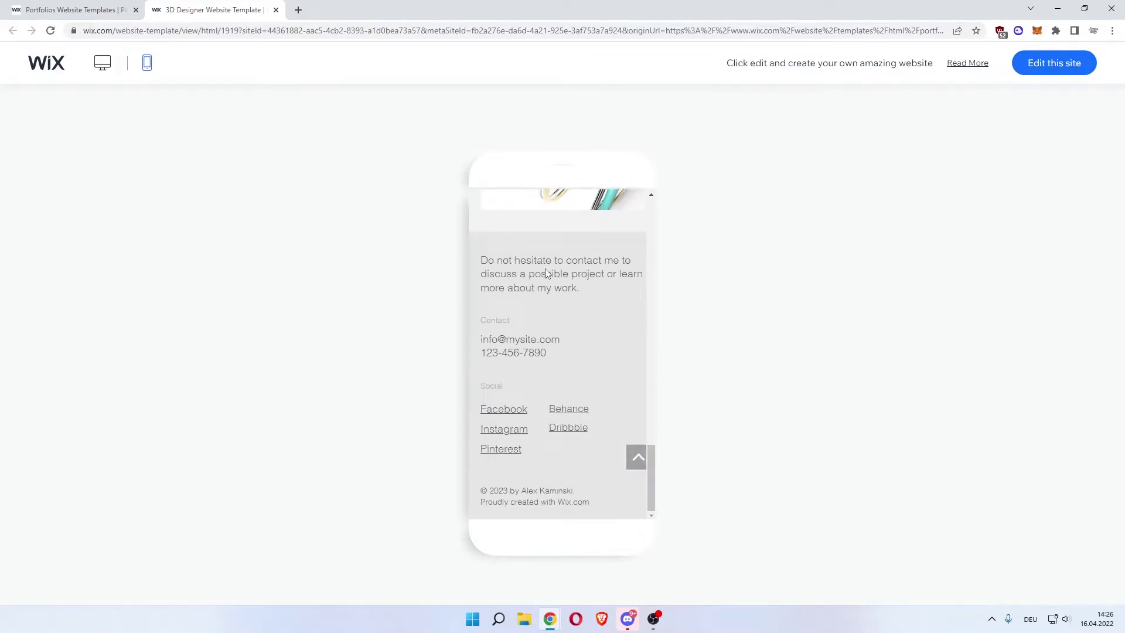
pyautogui.click(643, 460)
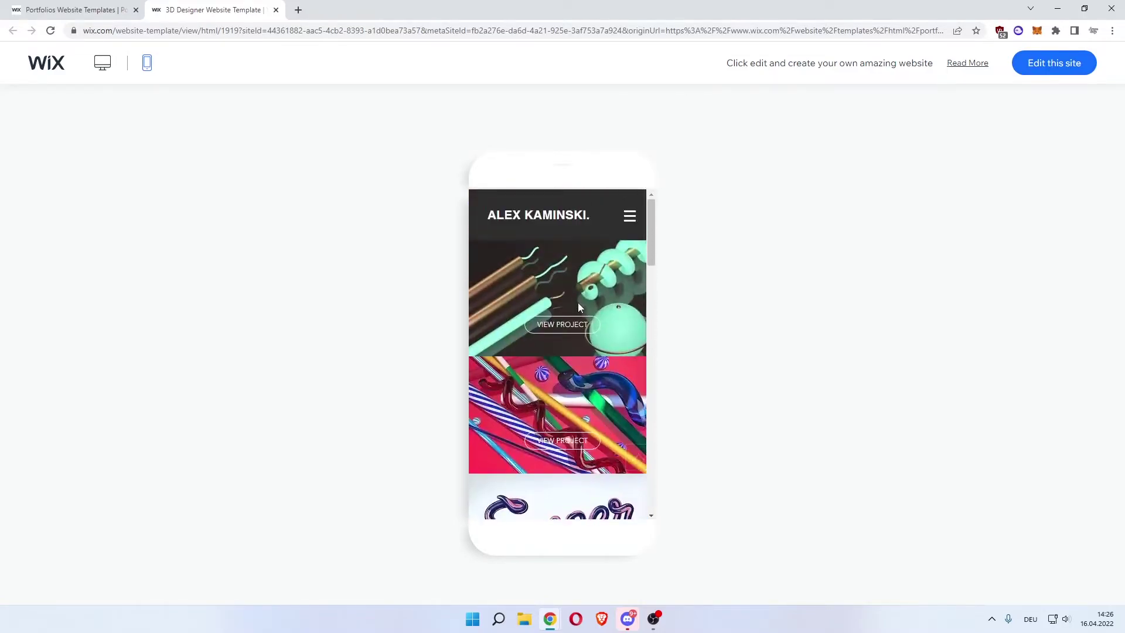
pyautogui.click(630, 226)
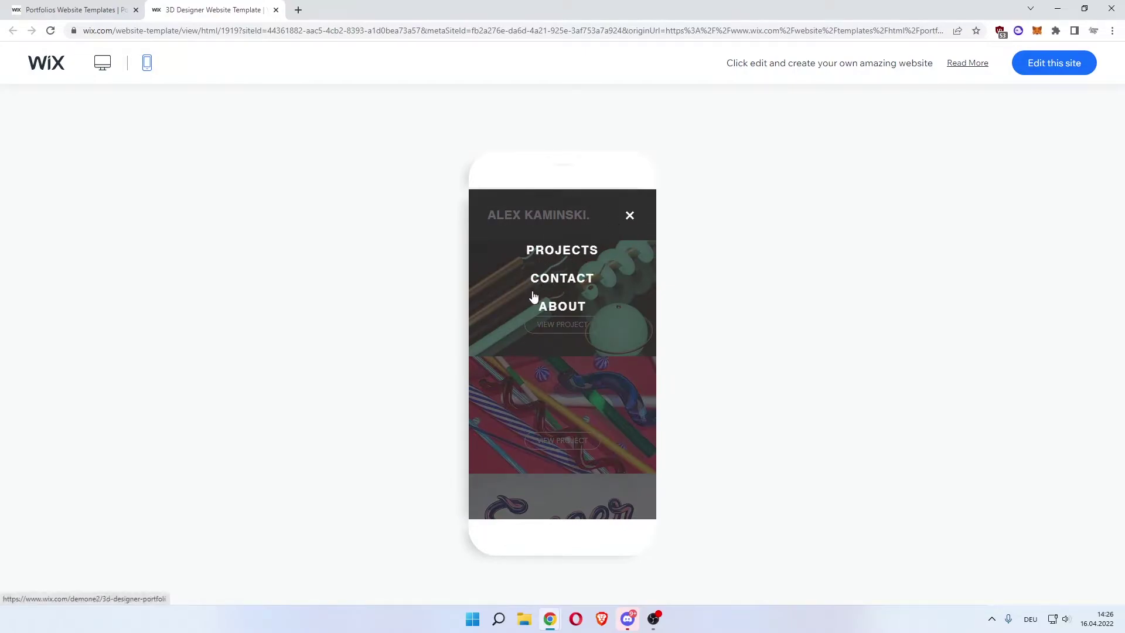
pyautogui.click(630, 216)
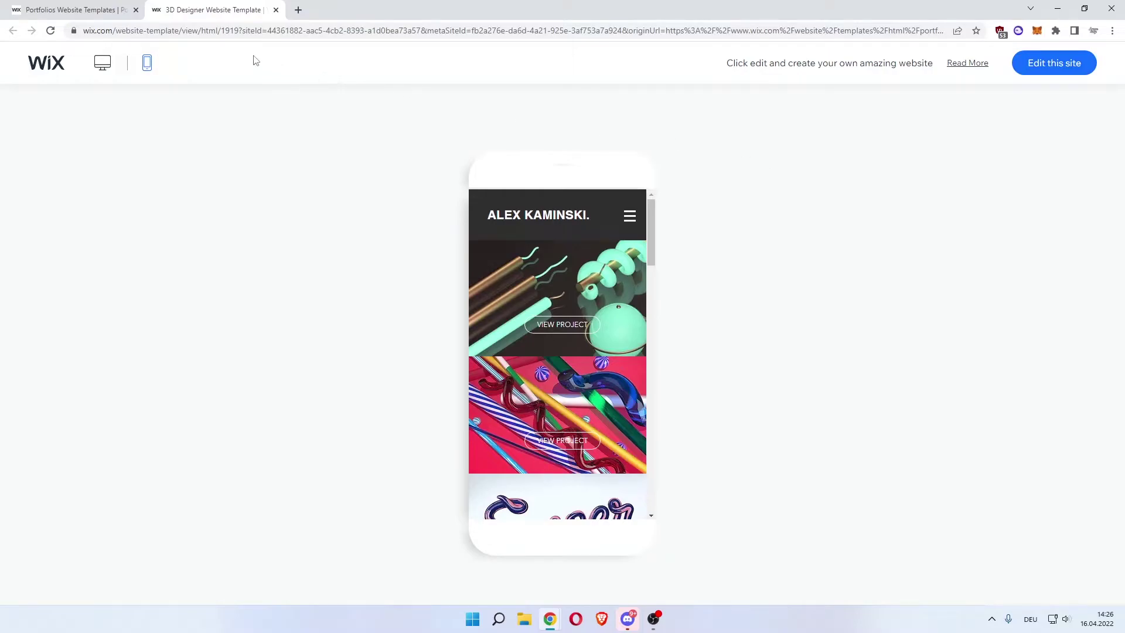
# Step: Return to the Portfolios templates gallery and reveal Edit on the 3D Designer card
pyautogui.click(126, 10)
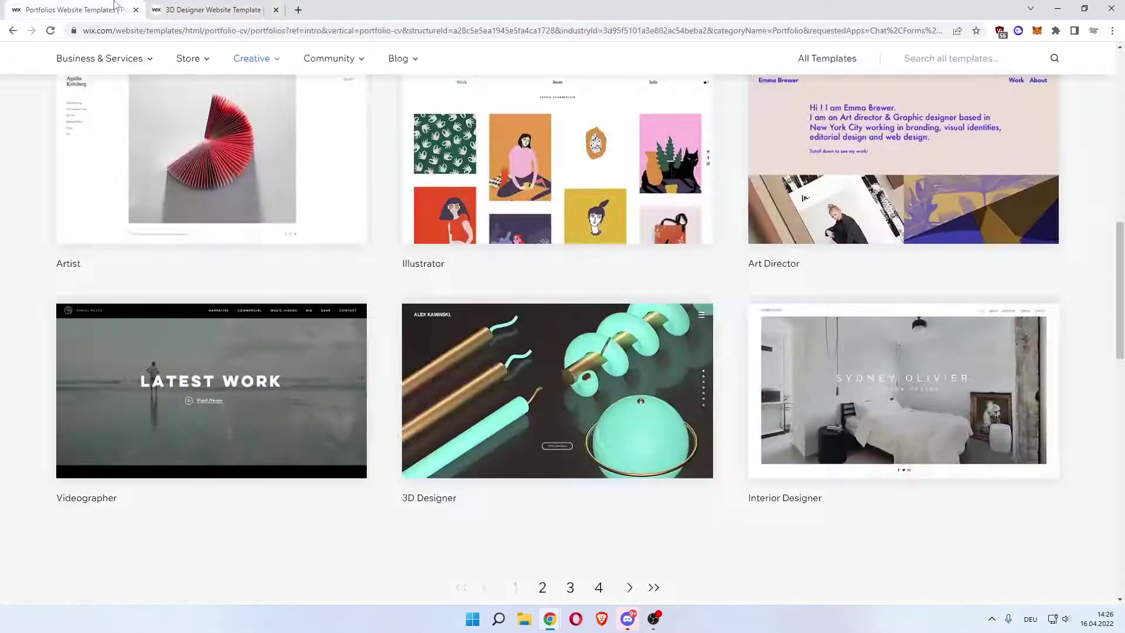
pyautogui.moveTo(566, 376)
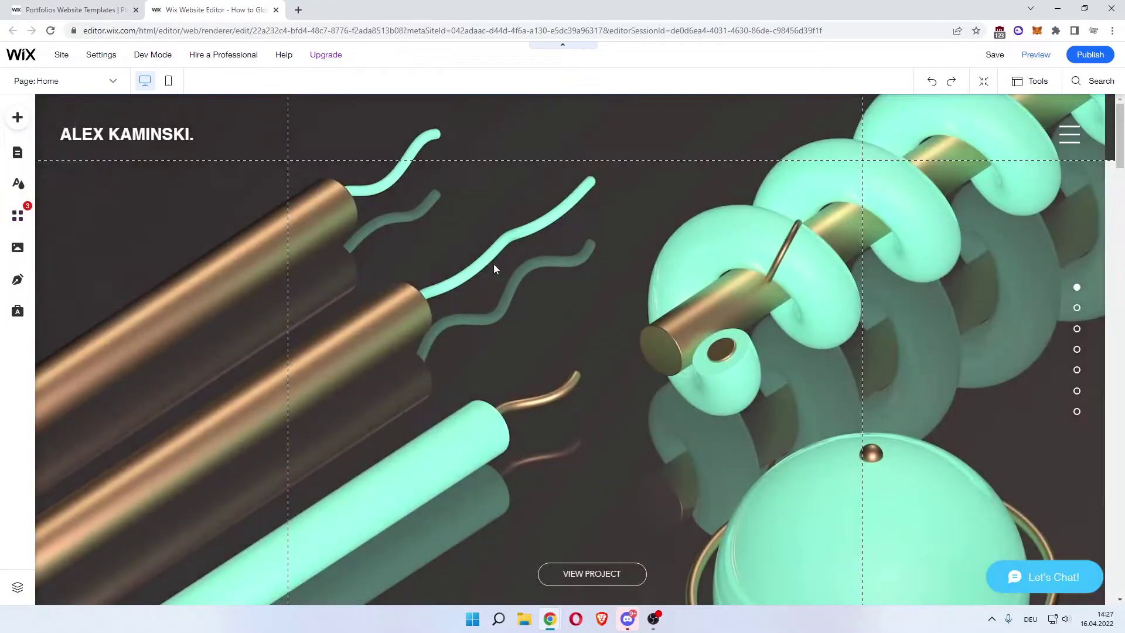
# Step: Scroll through the 3D Designer home page, then select the dark hero strip at the top
pyautogui.scroll(-10, 489, 236)
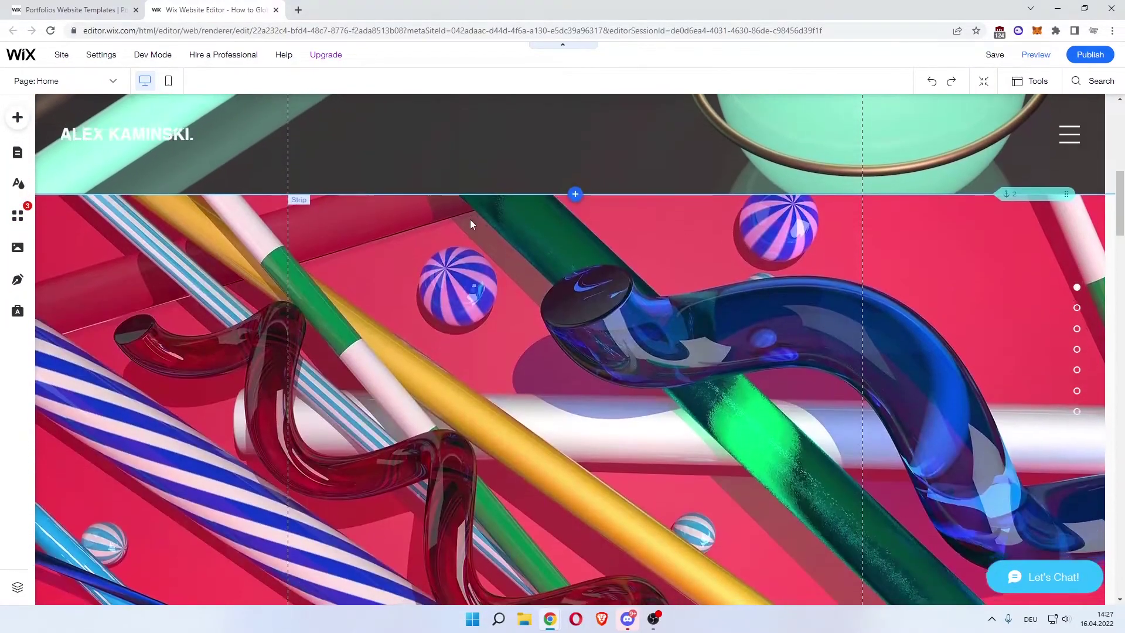
pyautogui.scroll(-5, 470, 219)
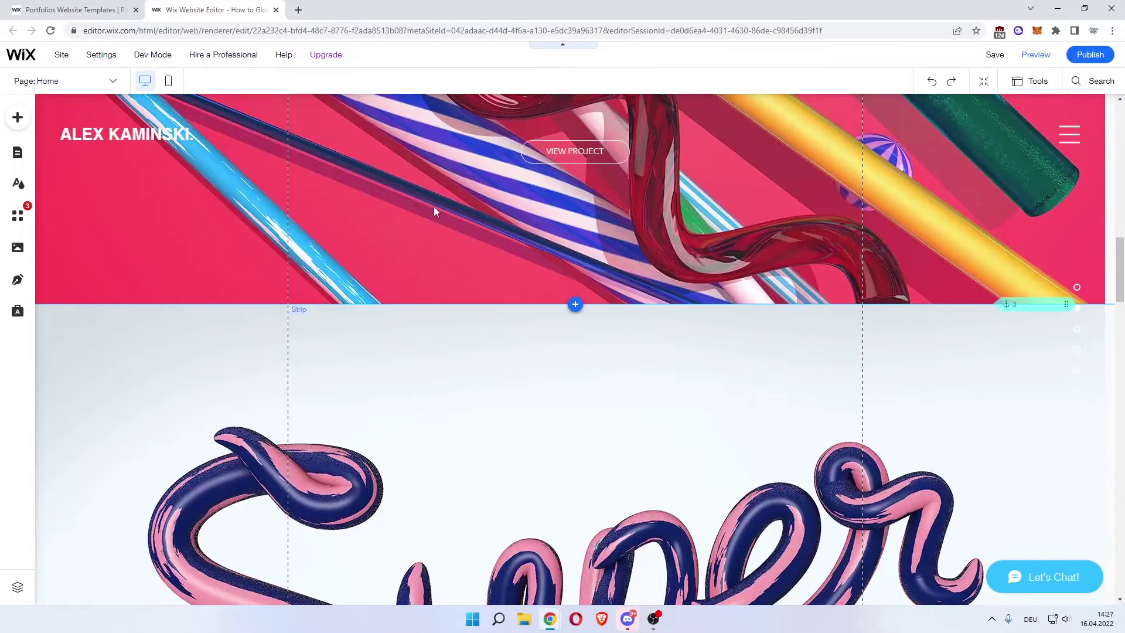
pyautogui.scroll(10, 433, 206)
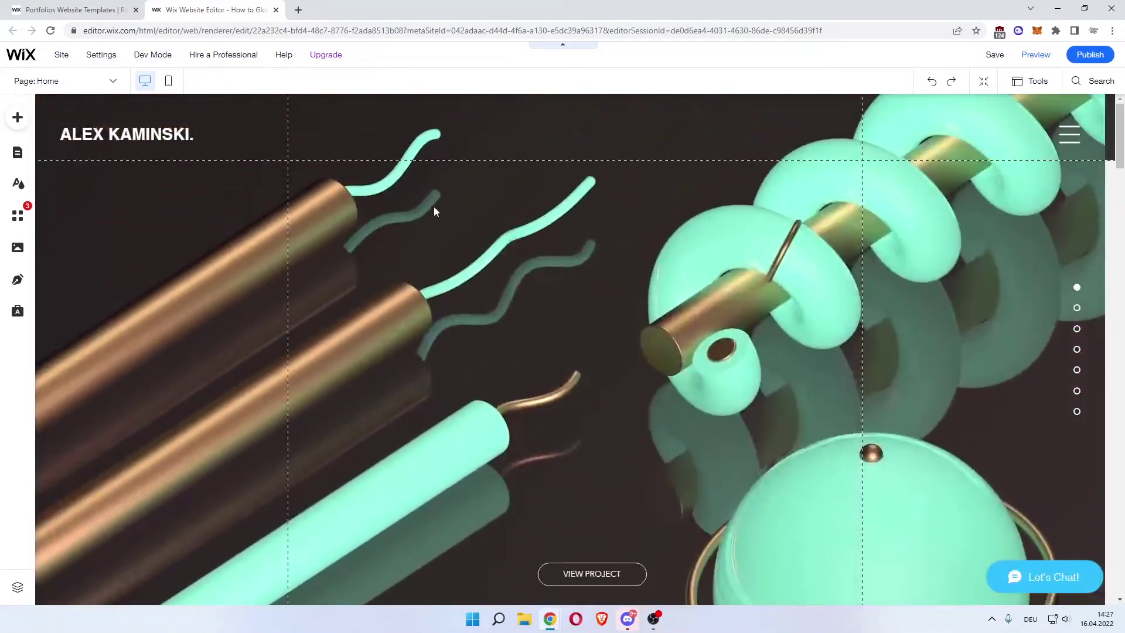
pyautogui.scroll(-2, 517, 269)
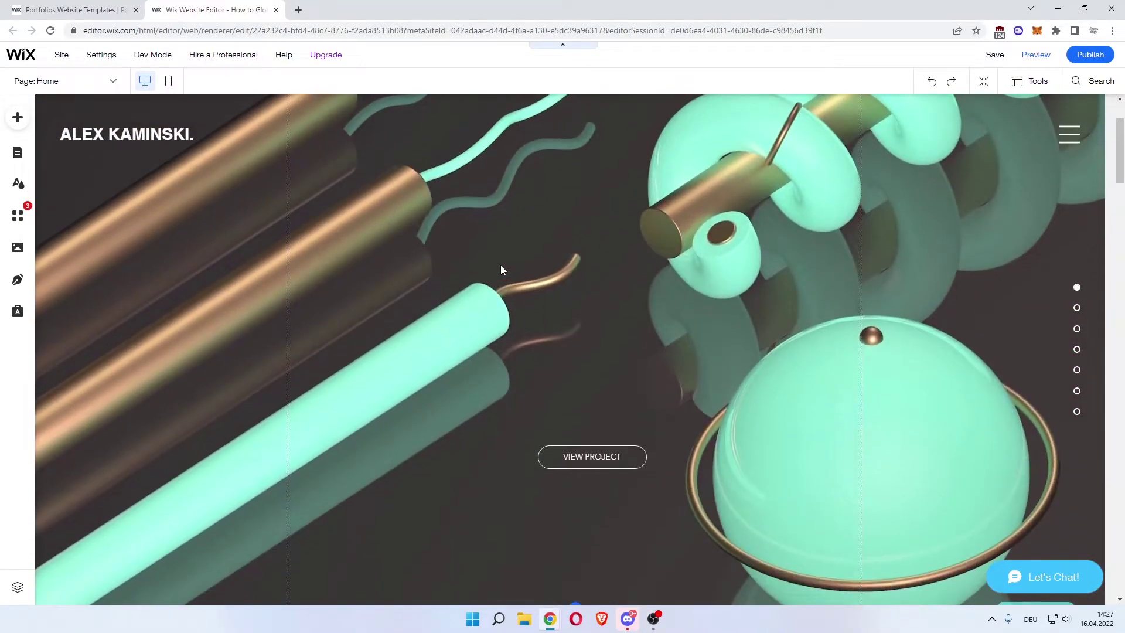
pyautogui.click(476, 264)
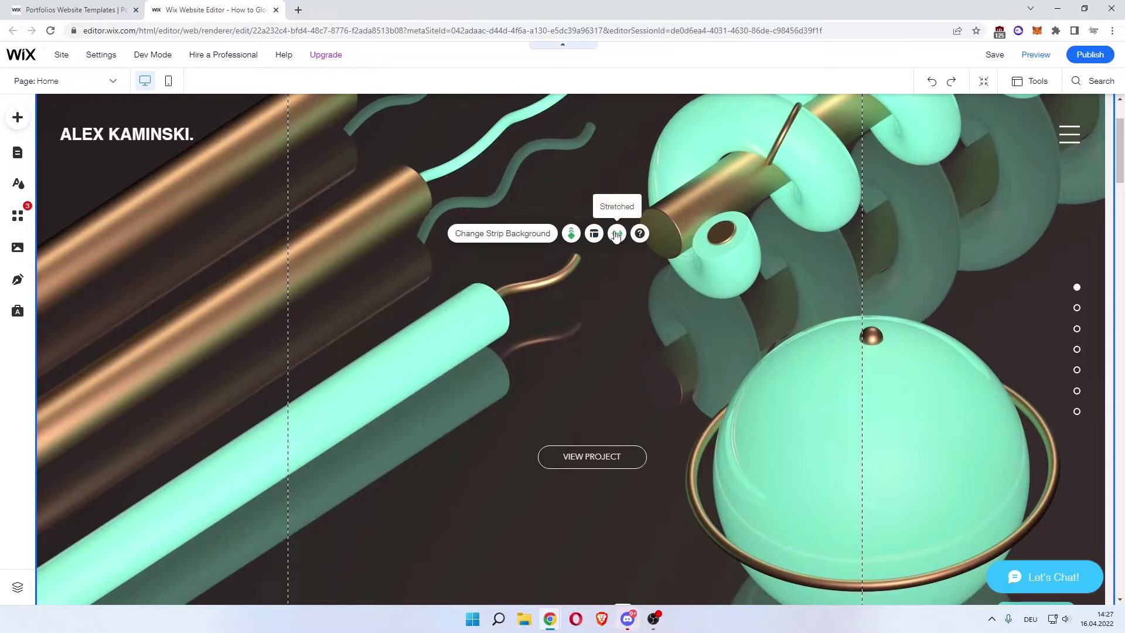
# Step: Swap the hero strip's 3D video background for the Stationary photo of floating office supplies
pyautogui.click(526, 234)
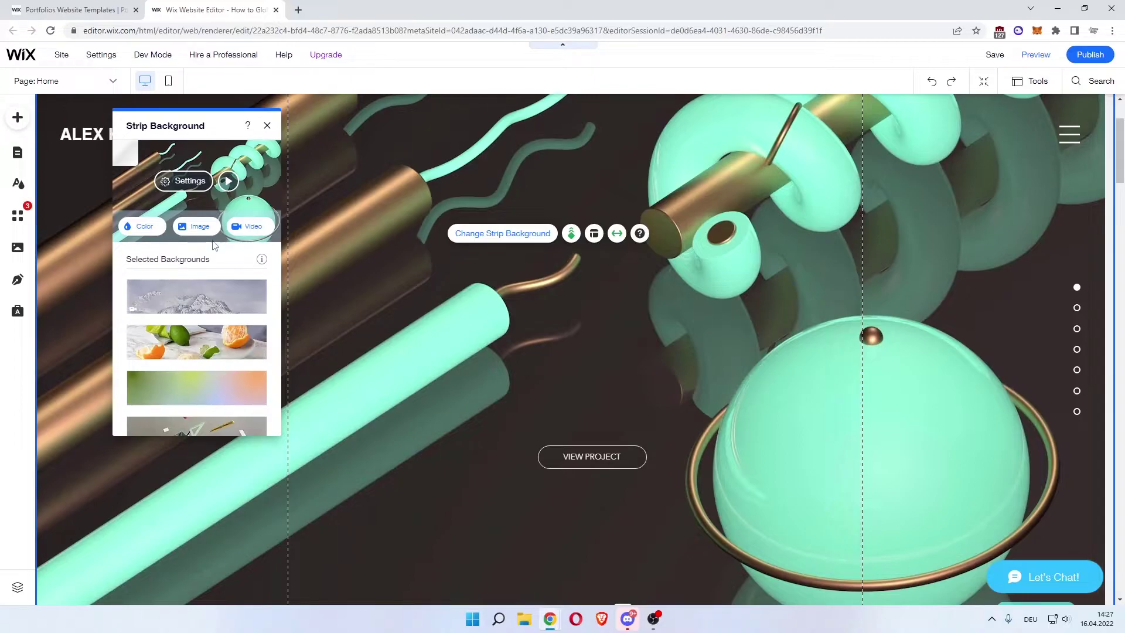
pyautogui.scroll(-1, 232, 262)
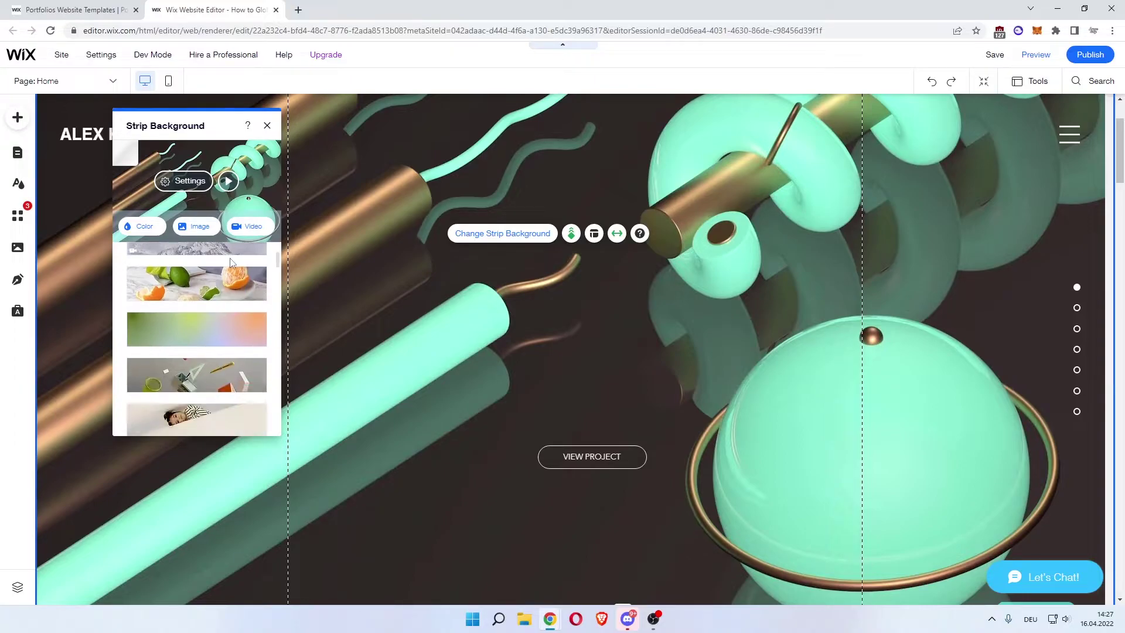
pyautogui.scroll(-1, 235, 303)
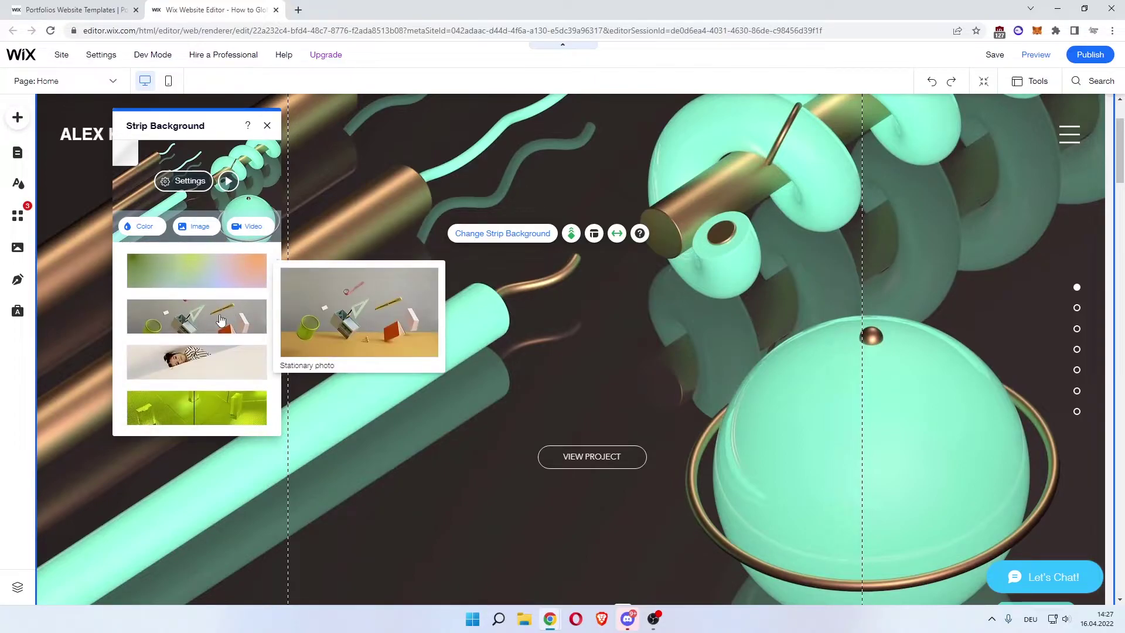
pyautogui.click(220, 319)
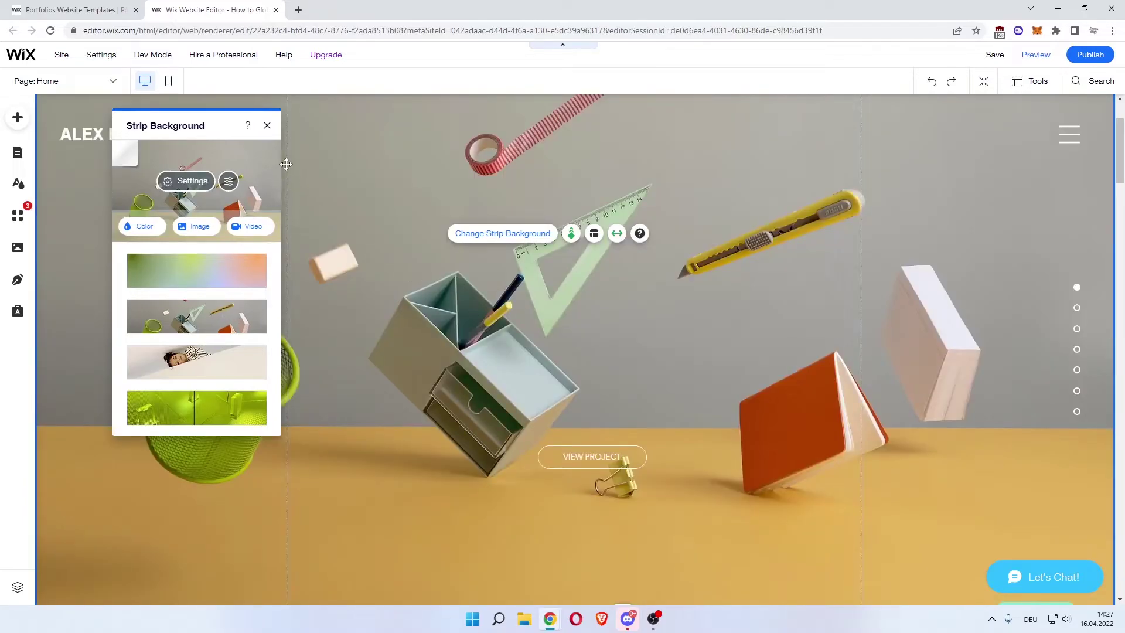
pyautogui.click(267, 128)
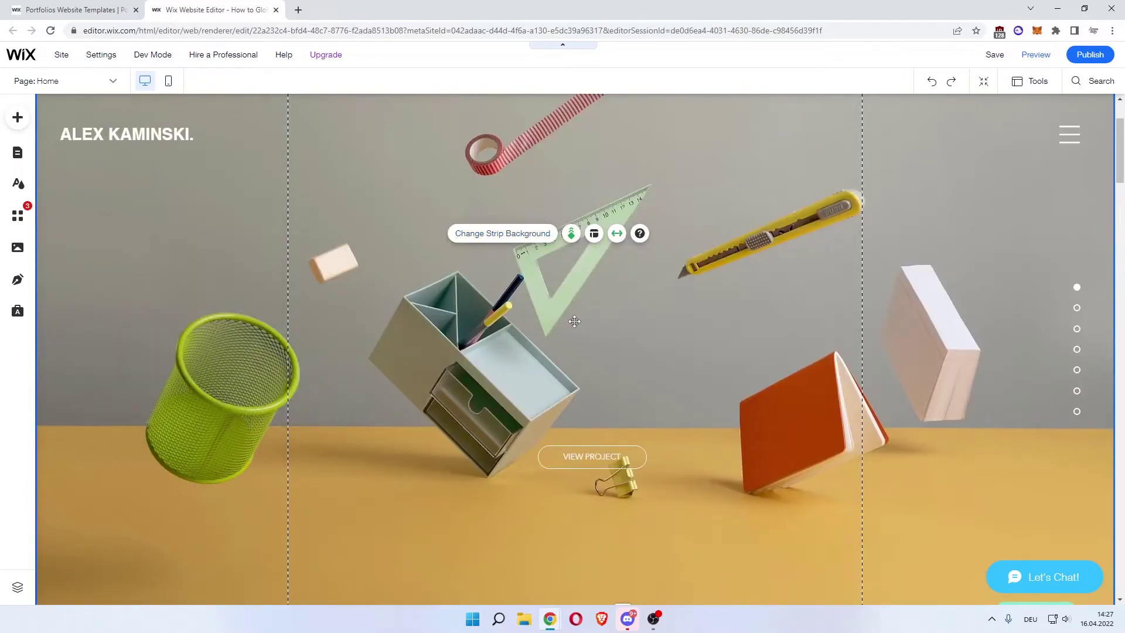
pyautogui.scroll(-3, 419, 307)
pyautogui.scroll(3, 415, 304)
# Step: Stretch the hero strip to full screen width with 0px margins, then open the Add panel
pyautogui.click(616, 234)
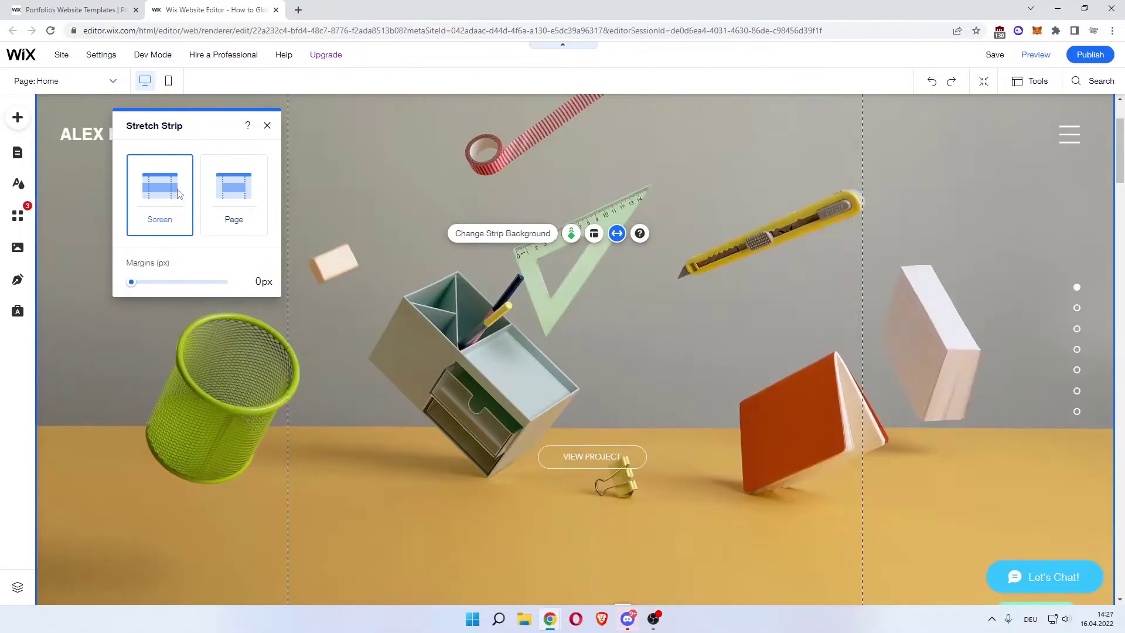
pyautogui.click(267, 125)
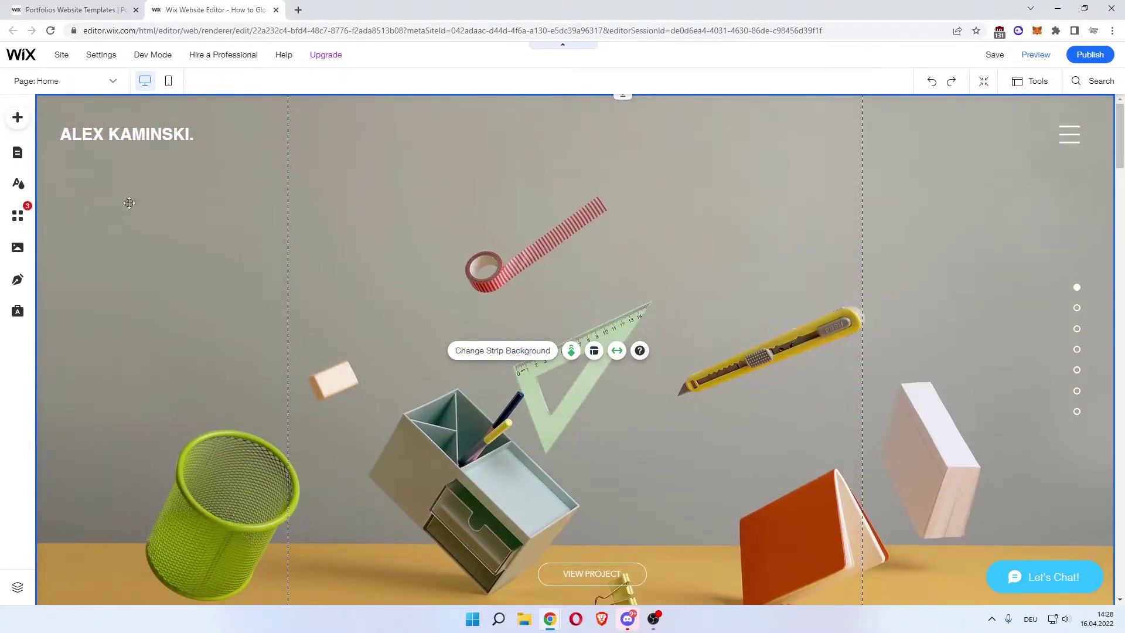
pyautogui.click(17, 116)
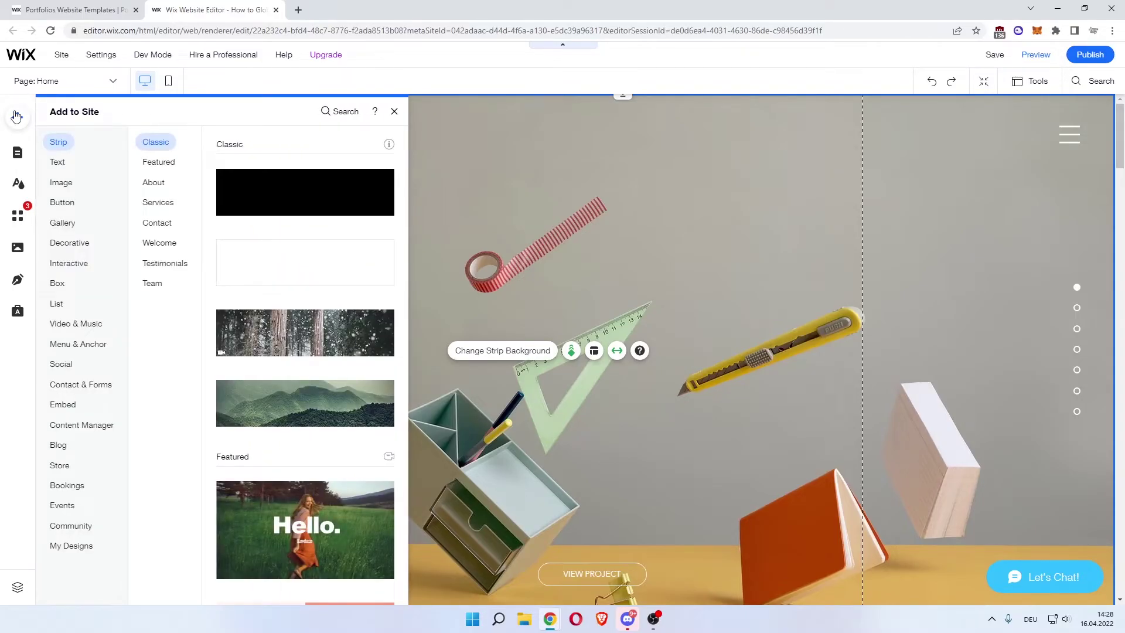
# Step: Set the Home page to Show in the site menu, then start adding a new page
pyautogui.click(16, 116)
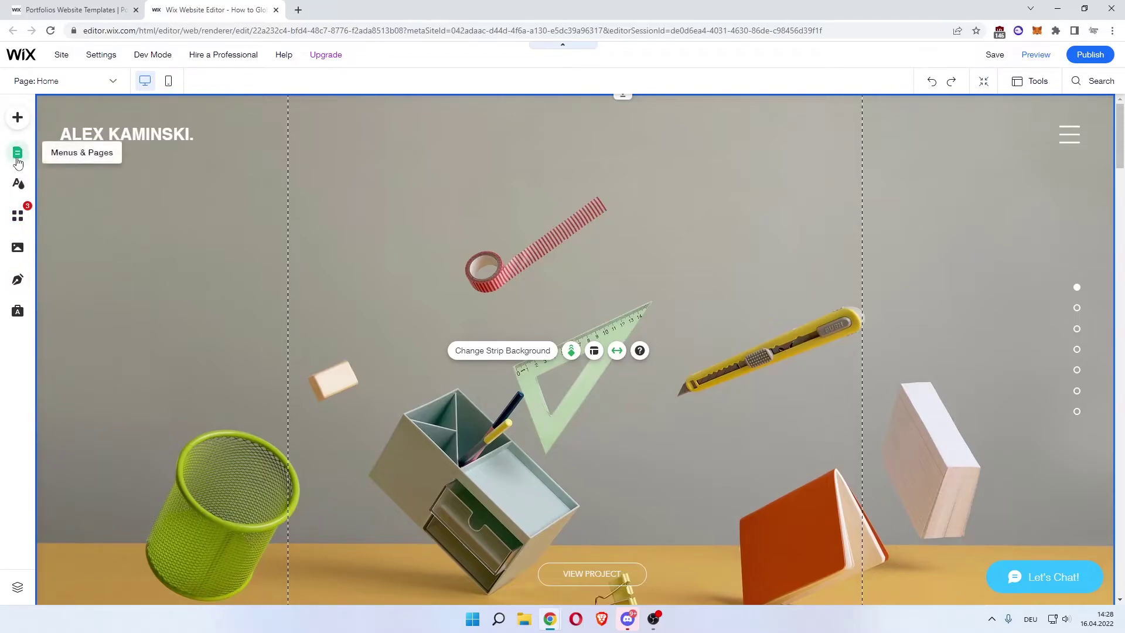
pyautogui.click(17, 155)
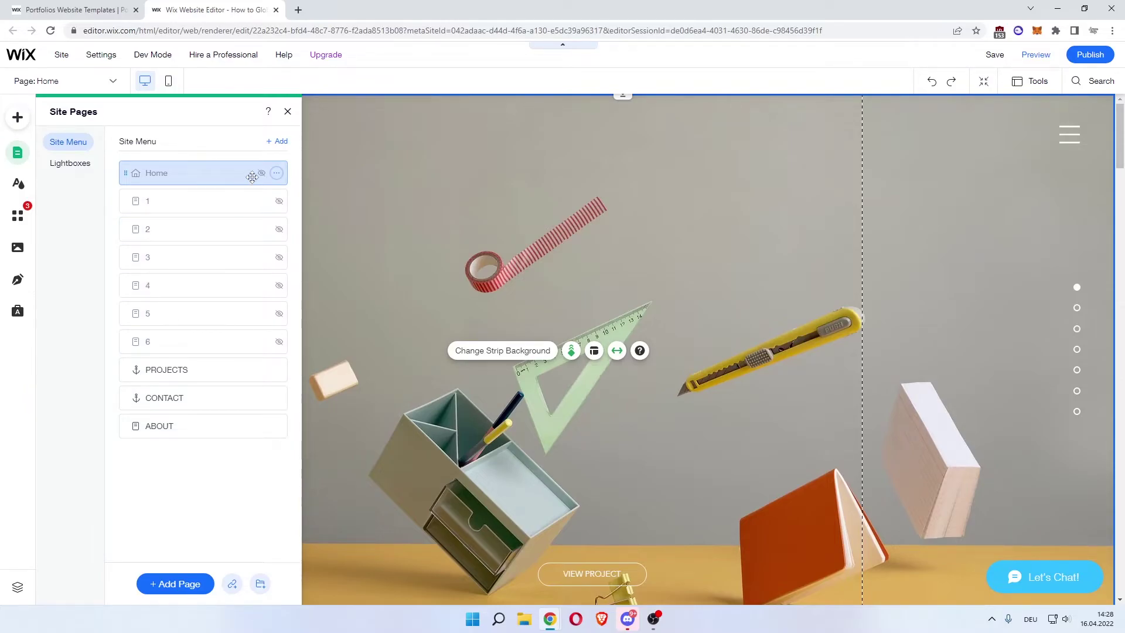
pyautogui.click(276, 174)
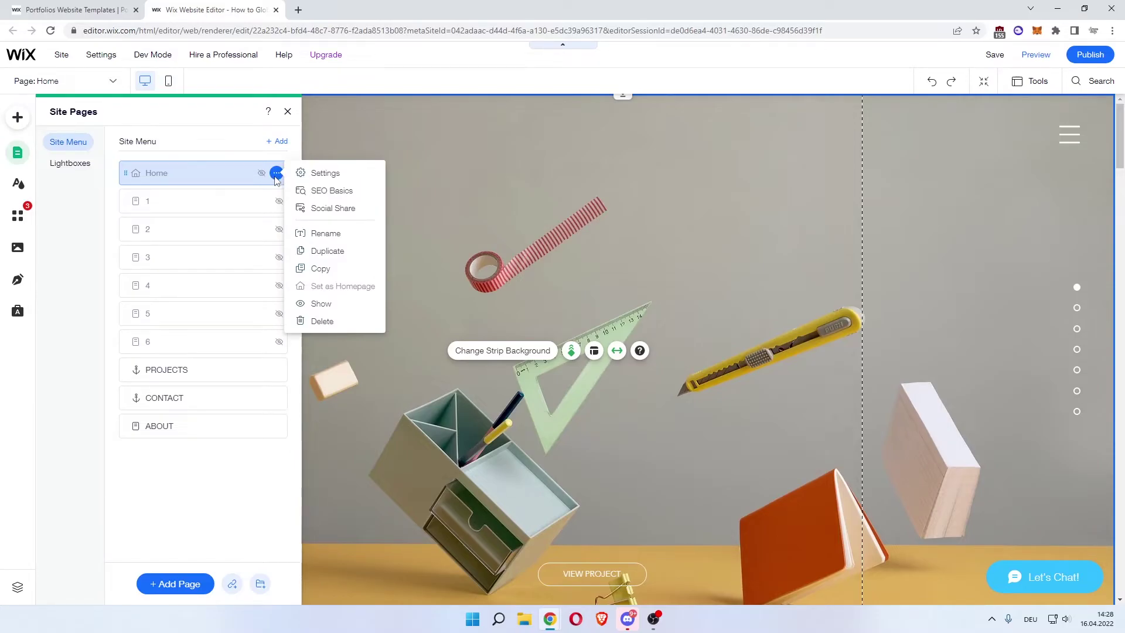
pyautogui.click(317, 306)
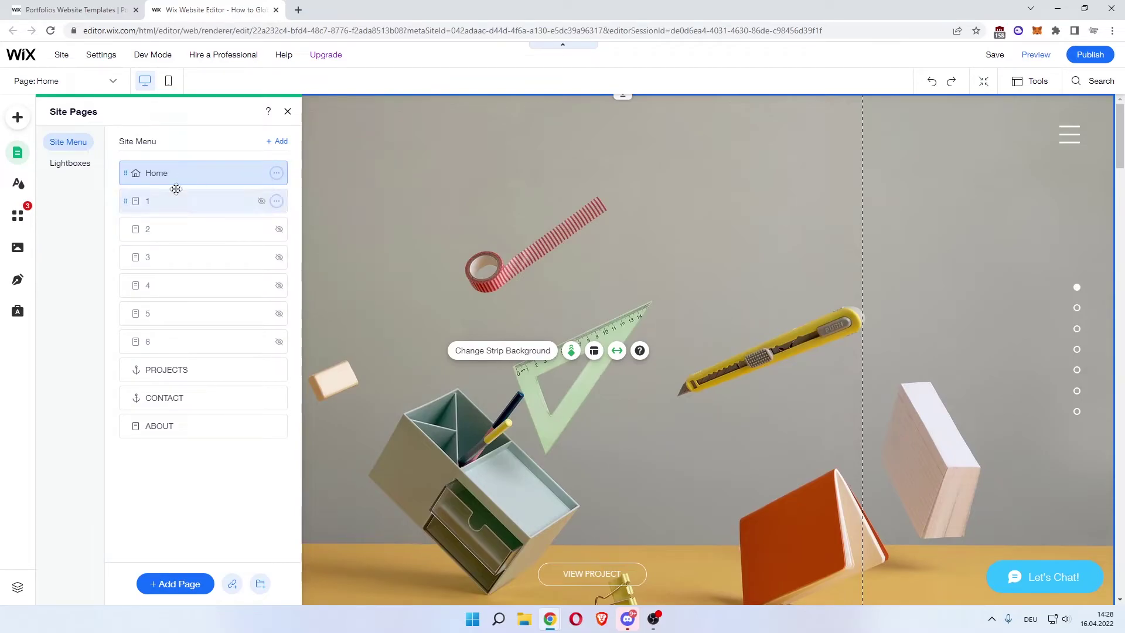
pyautogui.click(168, 586)
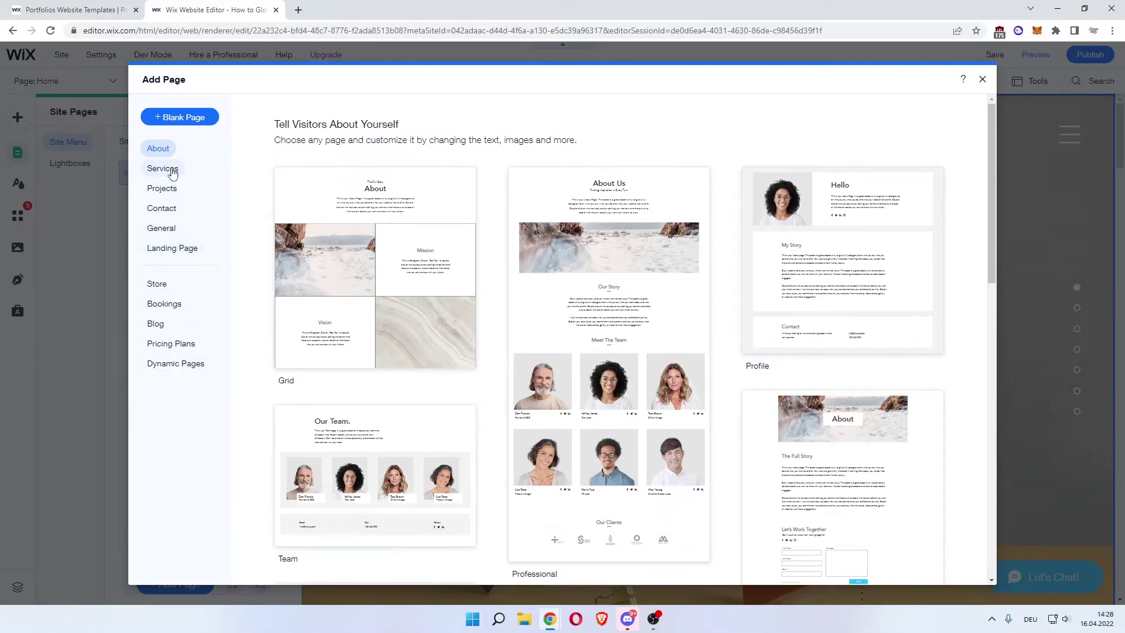
# Step: Add the Overlapping template from the About page templates as a new page
pyautogui.click(173, 172)
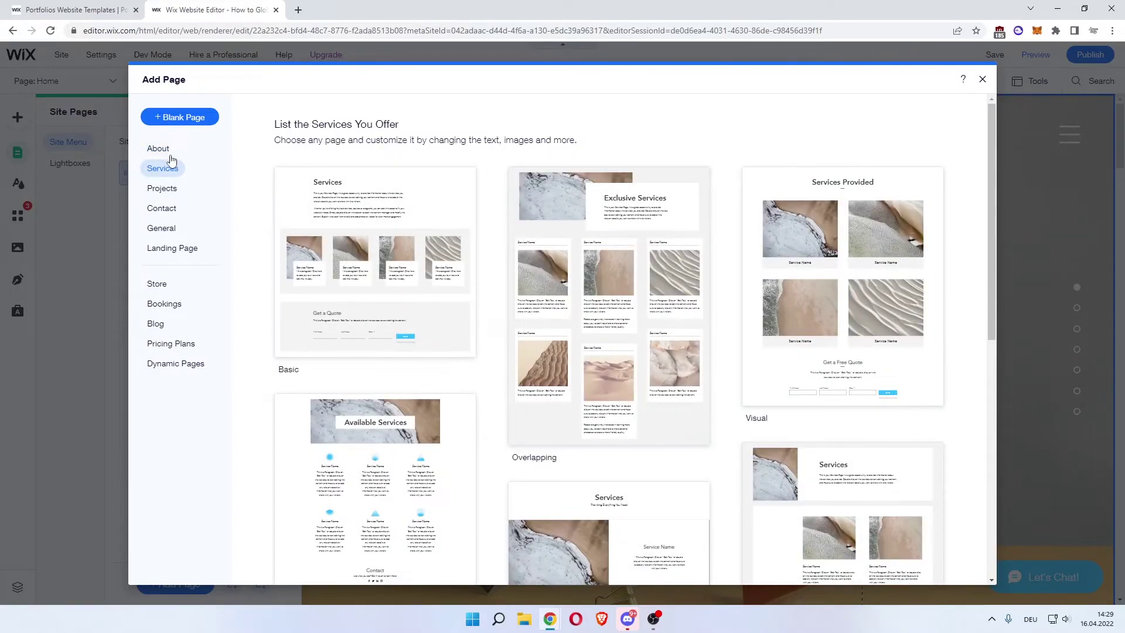
pyautogui.click(166, 150)
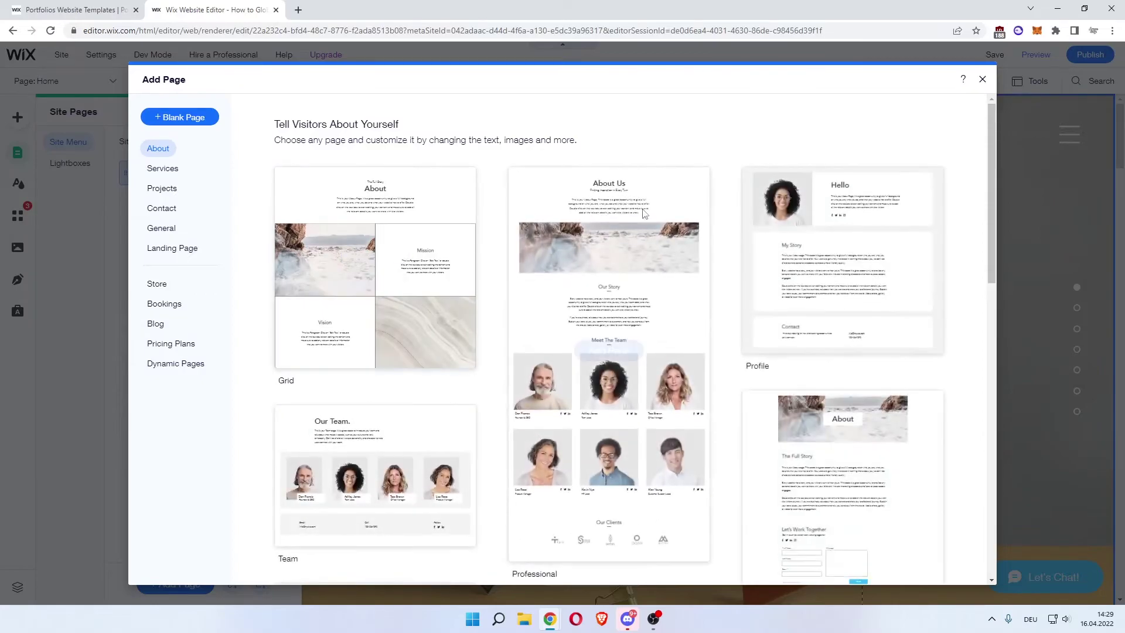
pyautogui.scroll(-3, 491, 213)
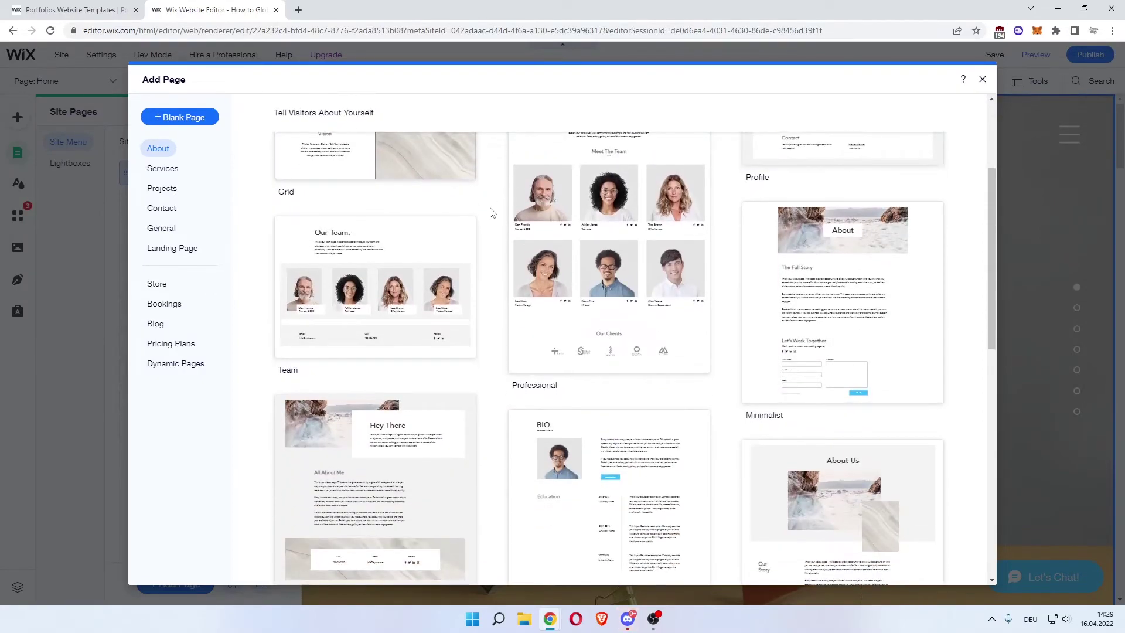
pyautogui.scroll(-2, 491, 213)
pyautogui.scroll(-2, 491, 213)
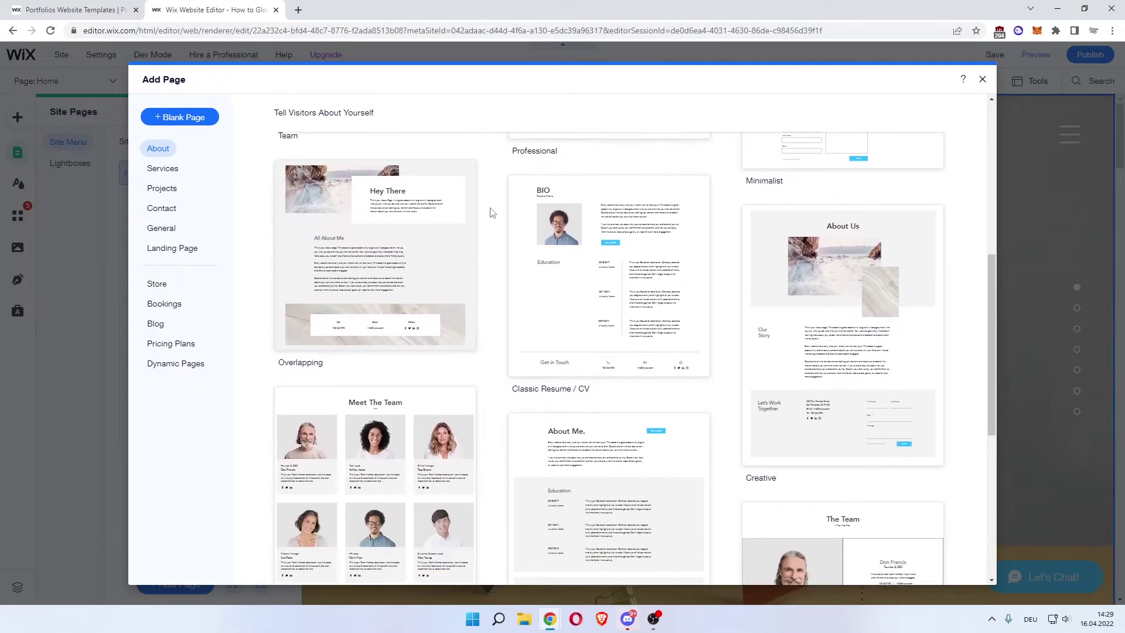
pyautogui.scroll(-1, 491, 213)
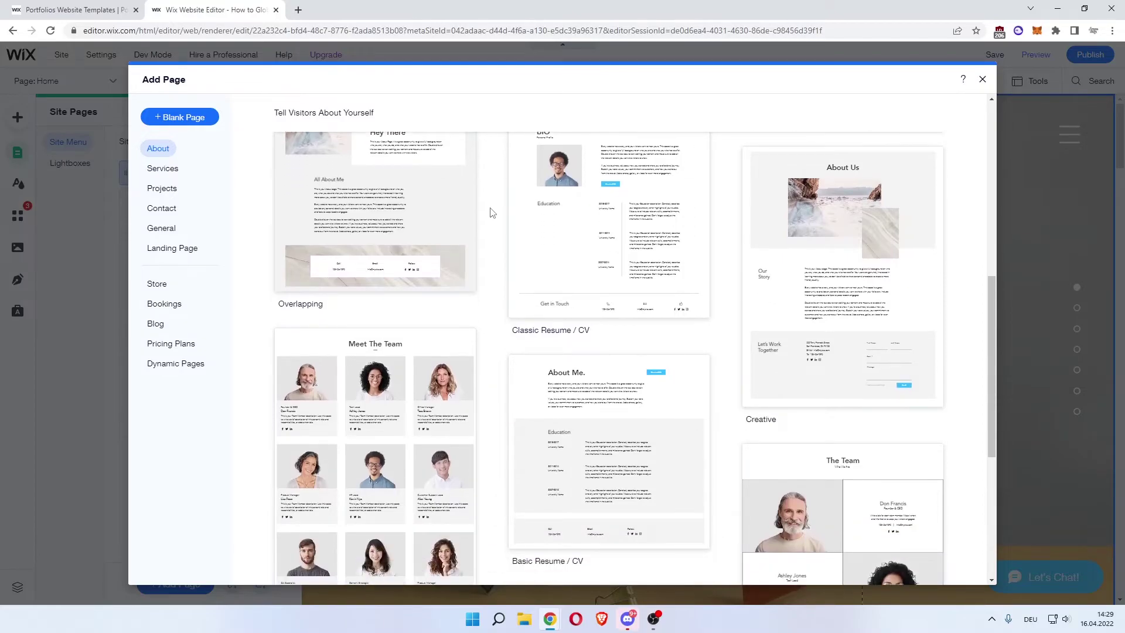
pyautogui.scroll(2, 491, 213)
pyautogui.click(372, 294)
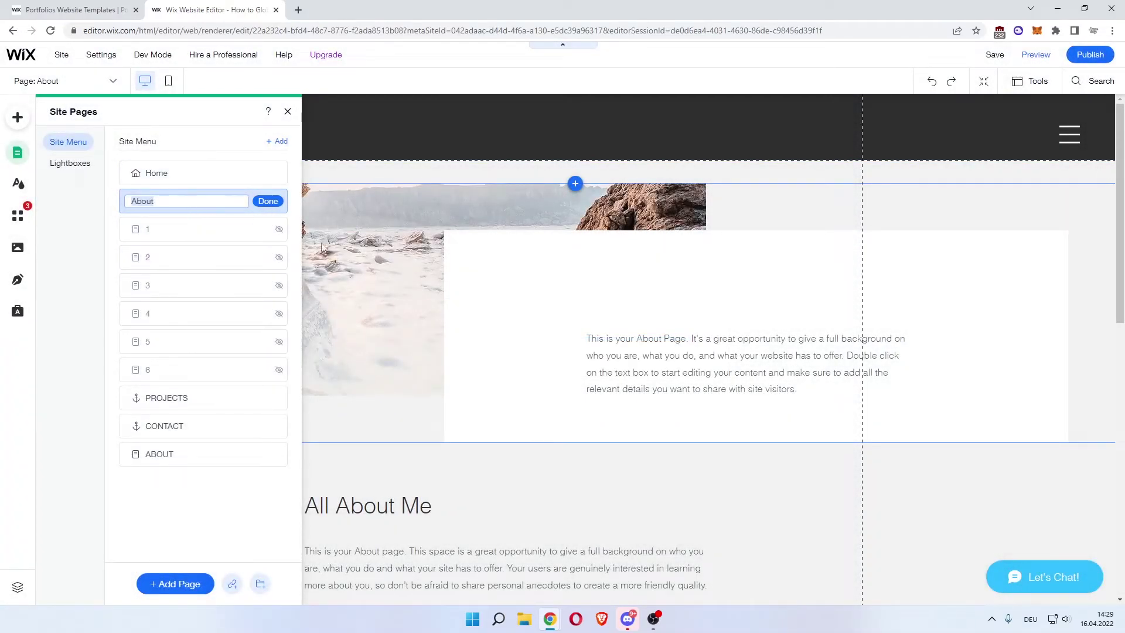
# Step: Rename the new page to 'About Me' and close the Site Pages panel
pyautogui.scroll(-10, 463, 246)
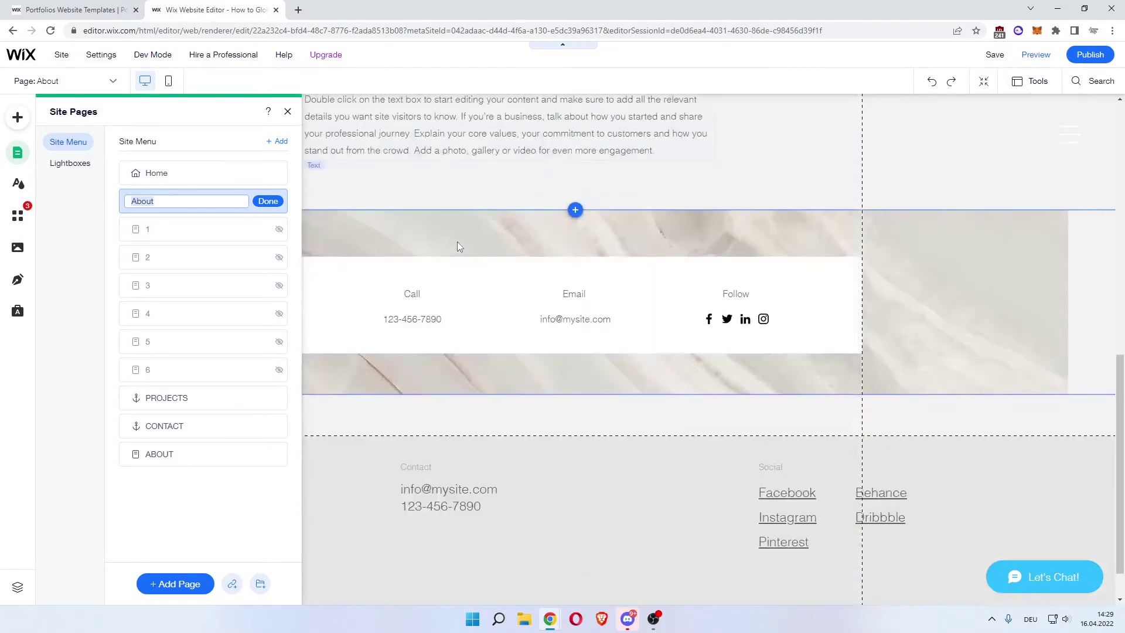
pyautogui.scroll(10, 457, 241)
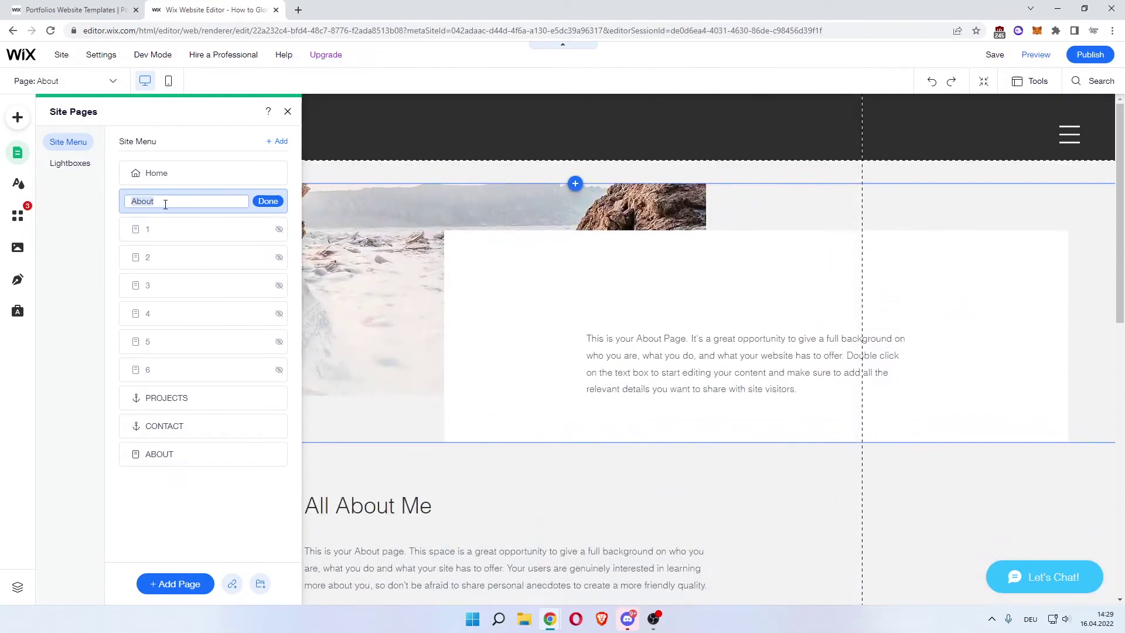
pyautogui.click(156, 200)
pyautogui.click(265, 201)
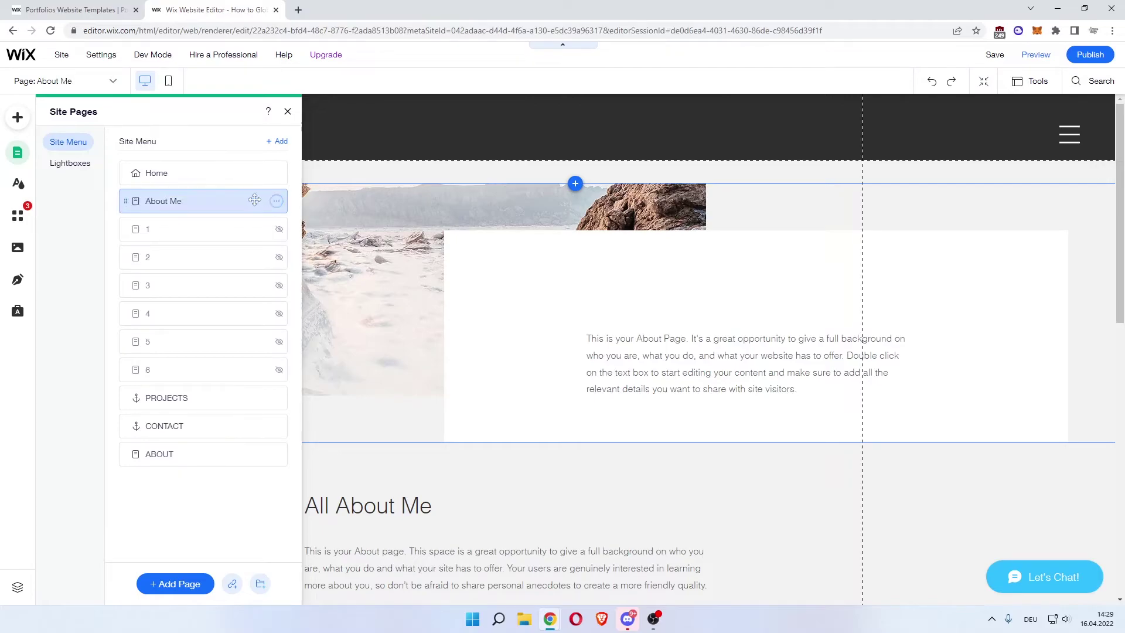
pyautogui.click(287, 111)
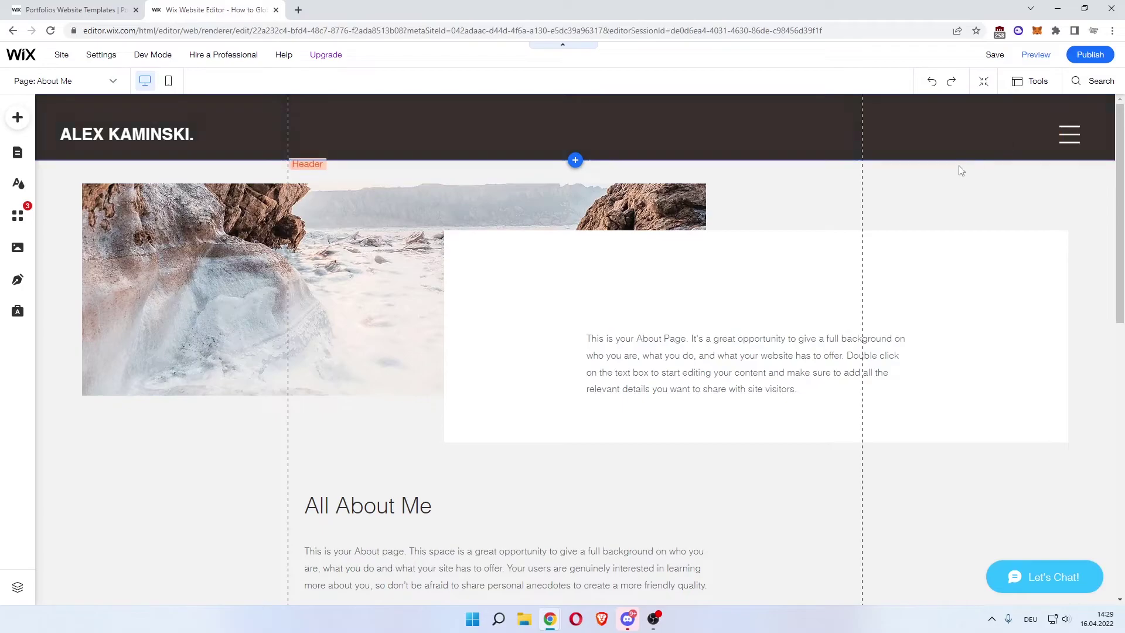
# Step: Preview the site, visit the About Me and Home pages, then go back to the editor
pyautogui.click(1035, 55)
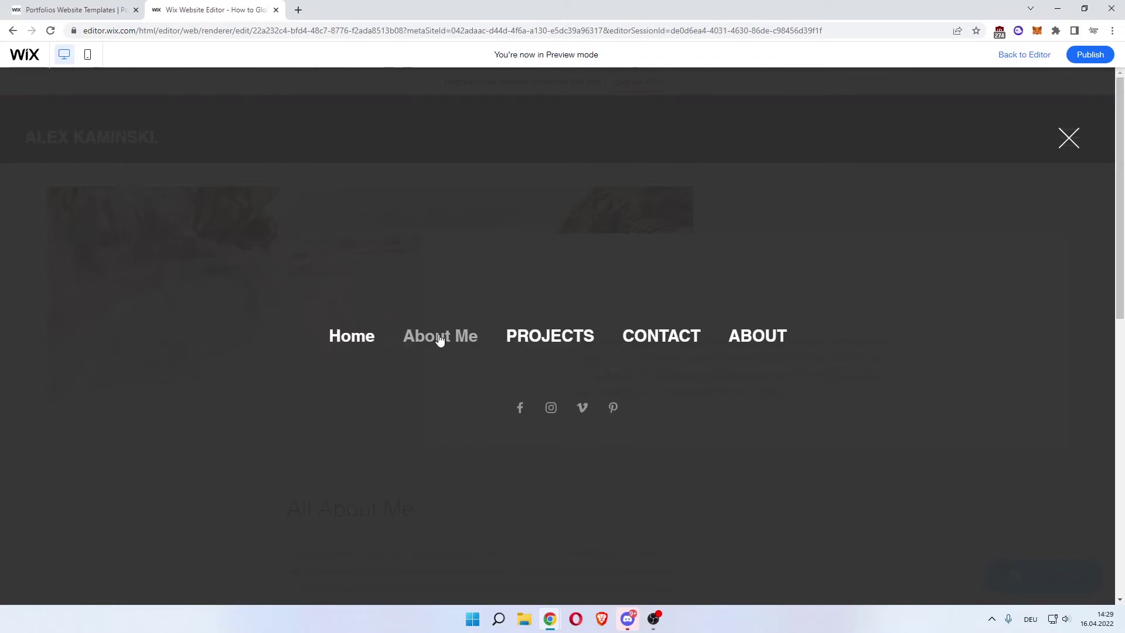
pyautogui.click(441, 337)
pyautogui.click(1072, 144)
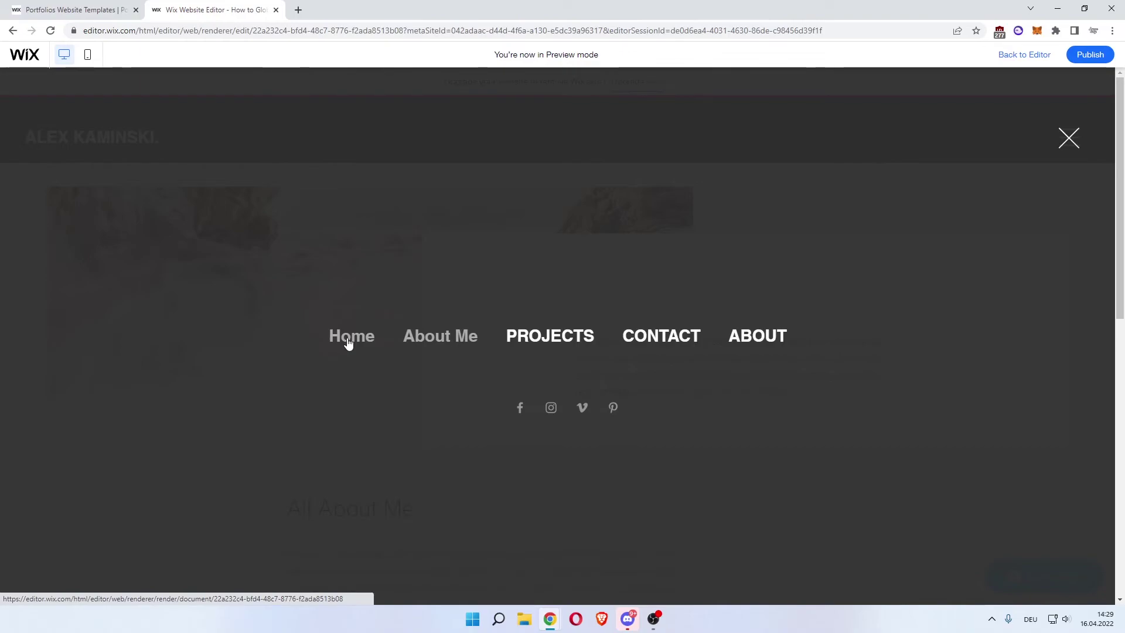
pyautogui.click(349, 342)
pyautogui.scroll(-8, 416, 230)
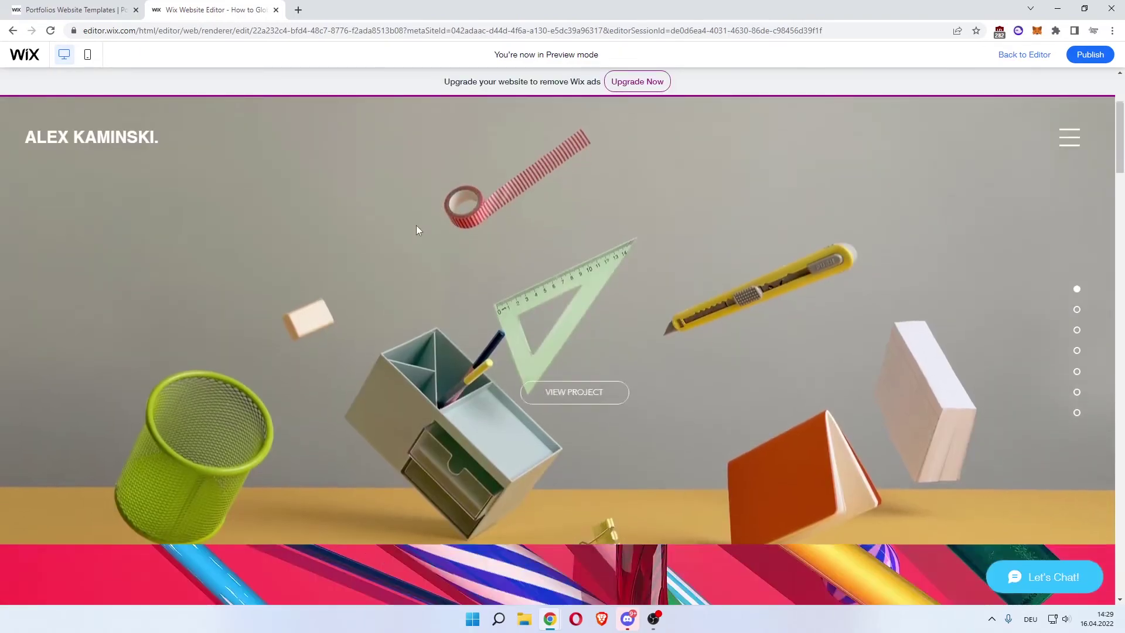
pyautogui.scroll(4, 416, 176)
pyautogui.scroll(-10, 398, 176)
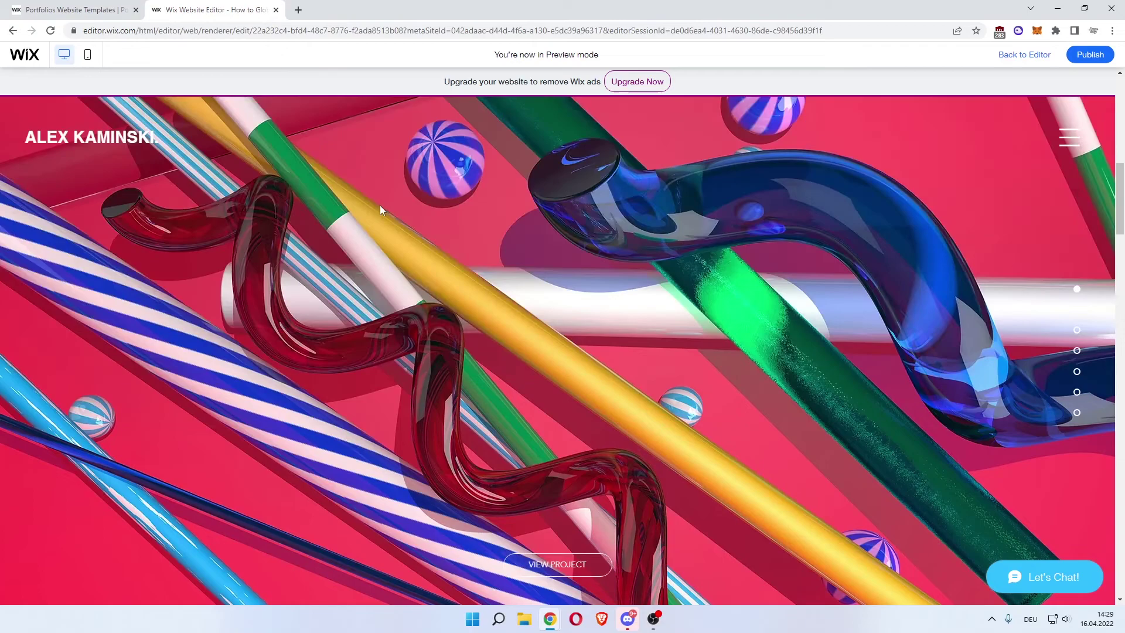
pyautogui.scroll(-4, 427, 280)
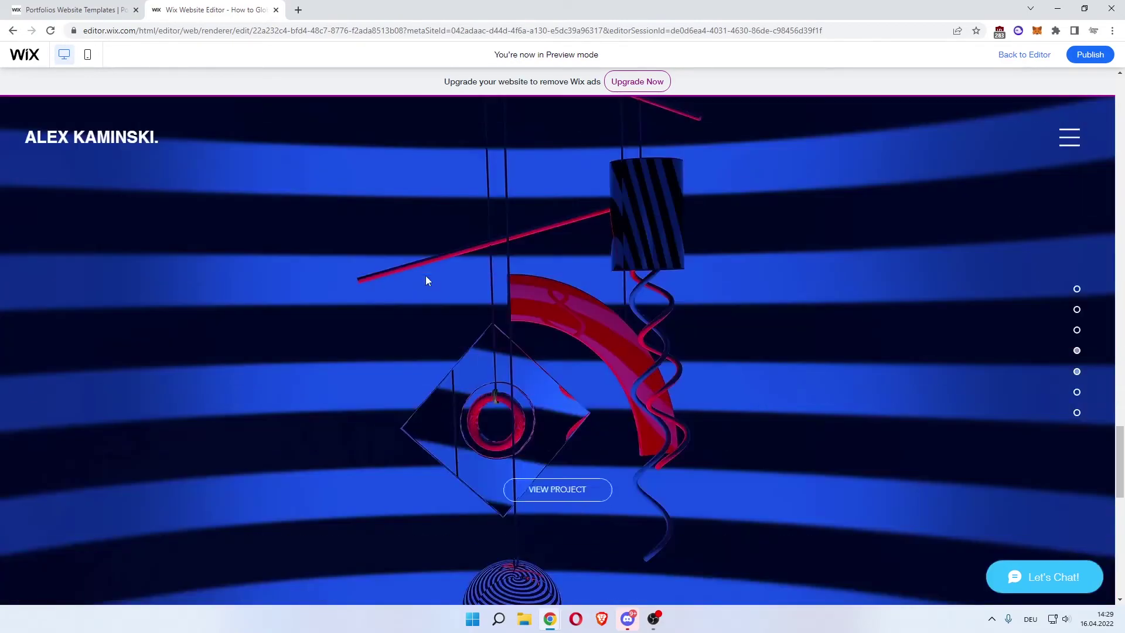
pyautogui.scroll(5, 426, 275)
pyautogui.scroll(6, 428, 275)
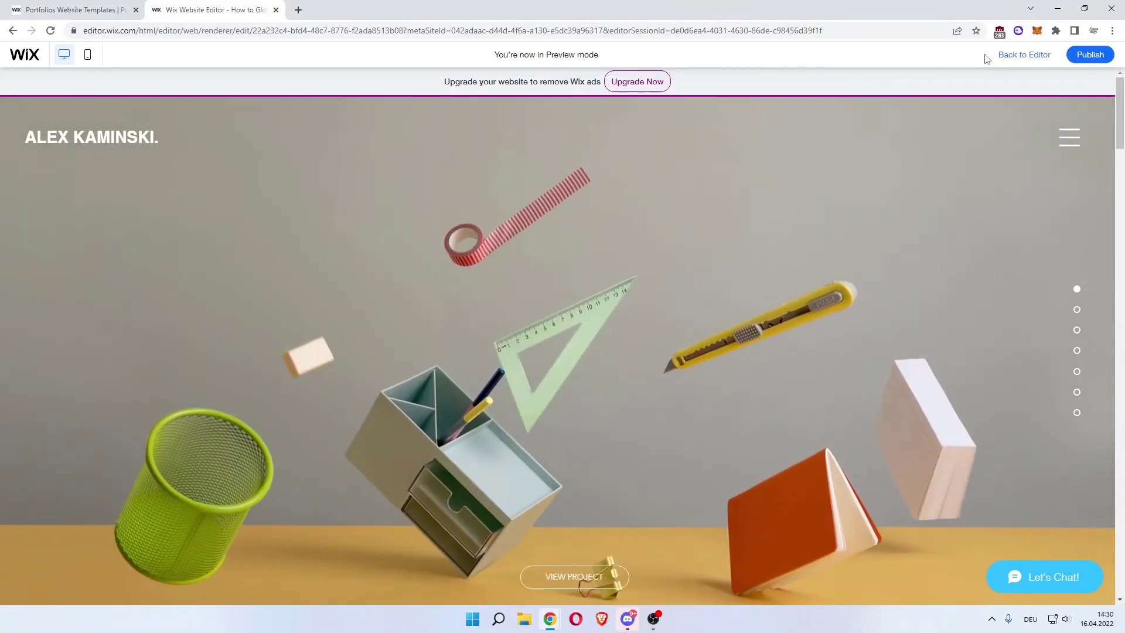
pyautogui.click(1007, 58)
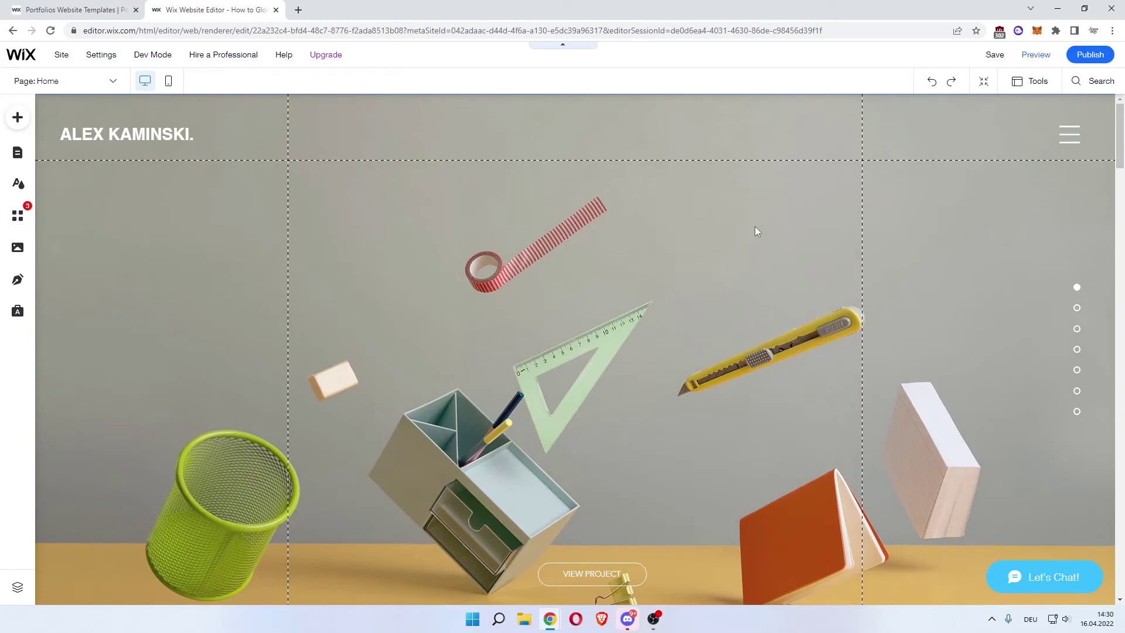
# Step: Publish the site on a free Wix.com domain and dismiss the saved confirmation
pyautogui.click(1080, 58)
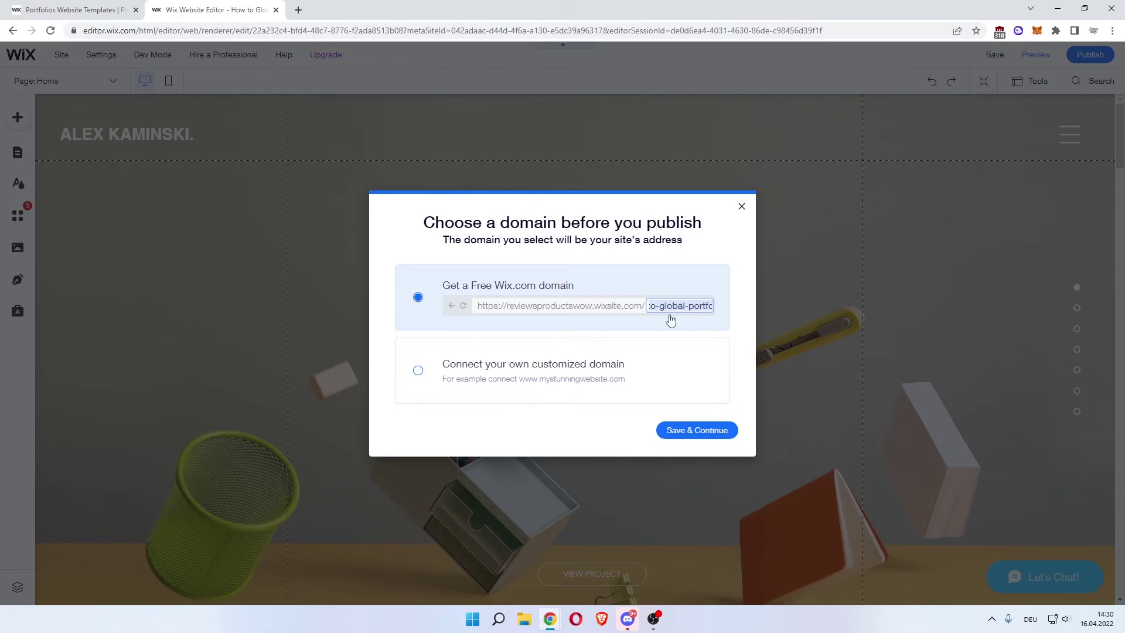
pyautogui.click(418, 372)
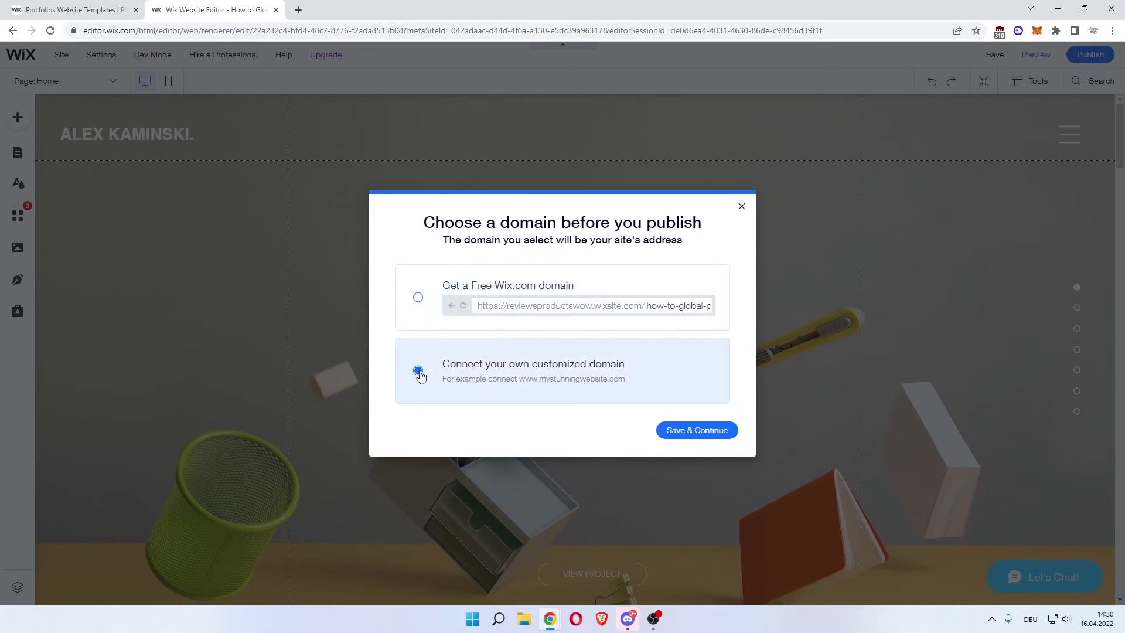
pyautogui.click(420, 309)
pyautogui.click(680, 431)
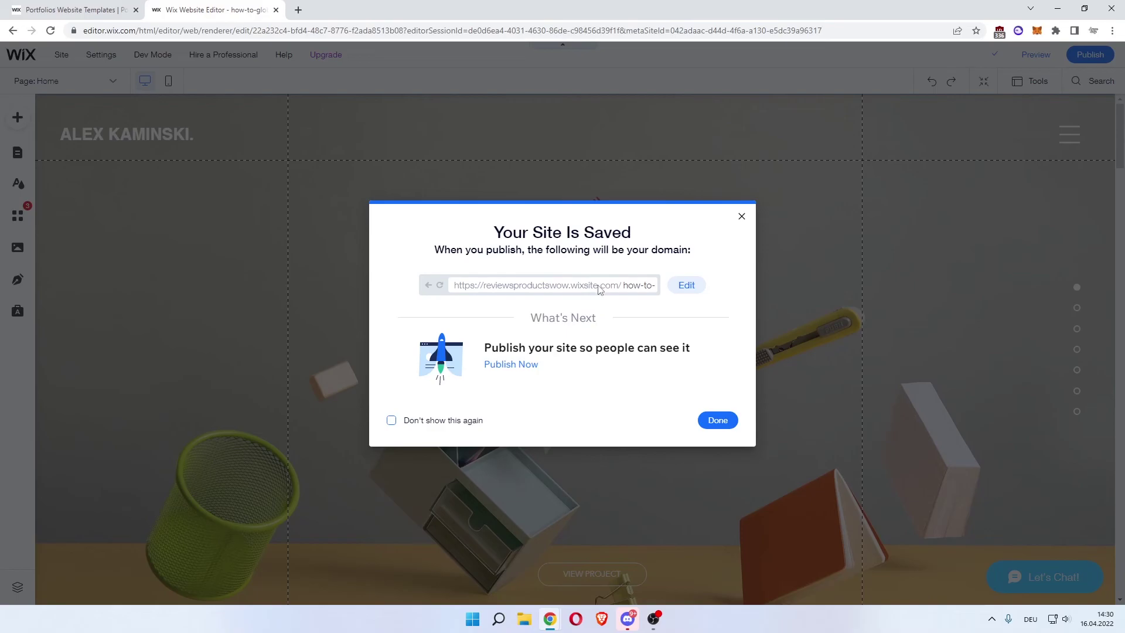
pyautogui.click(716, 420)
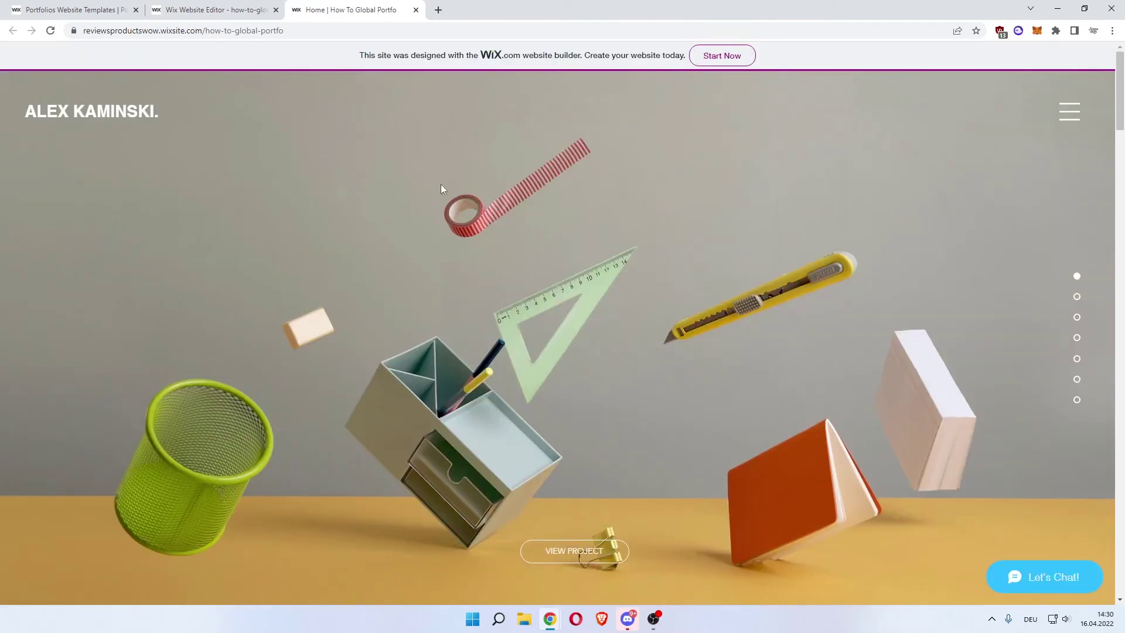
# Step: Reach the live site's About Me page through its hamburger menu and scroll through it
pyautogui.scroll(-2, 418, 183)
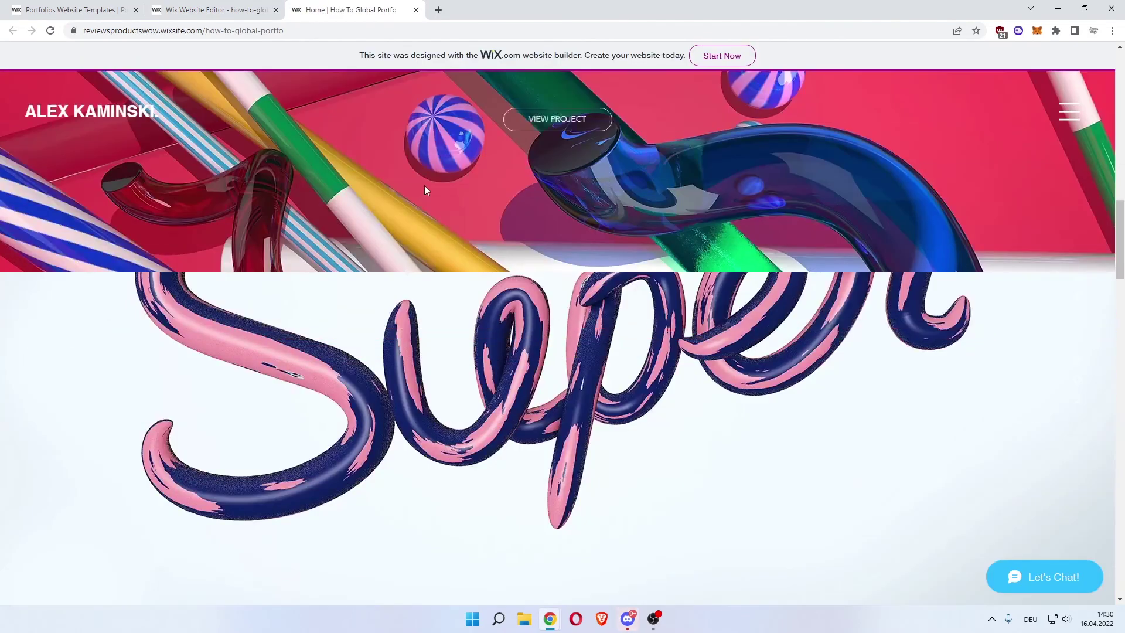
pyautogui.scroll(-2, 425, 185)
pyautogui.scroll(4, 427, 189)
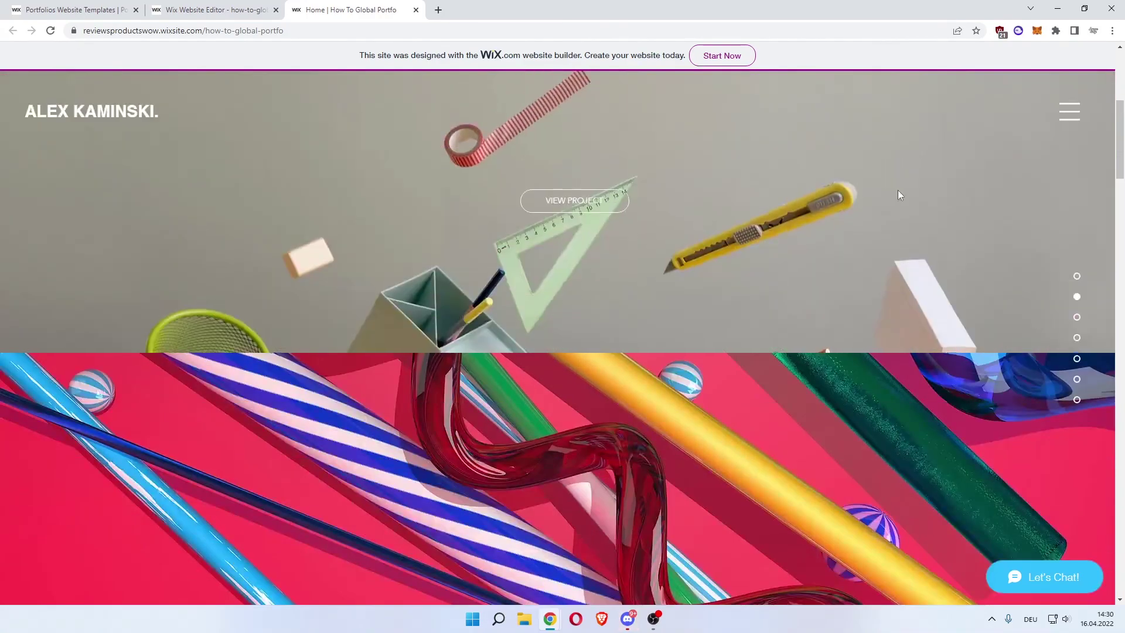
pyautogui.scroll(4, 932, 183)
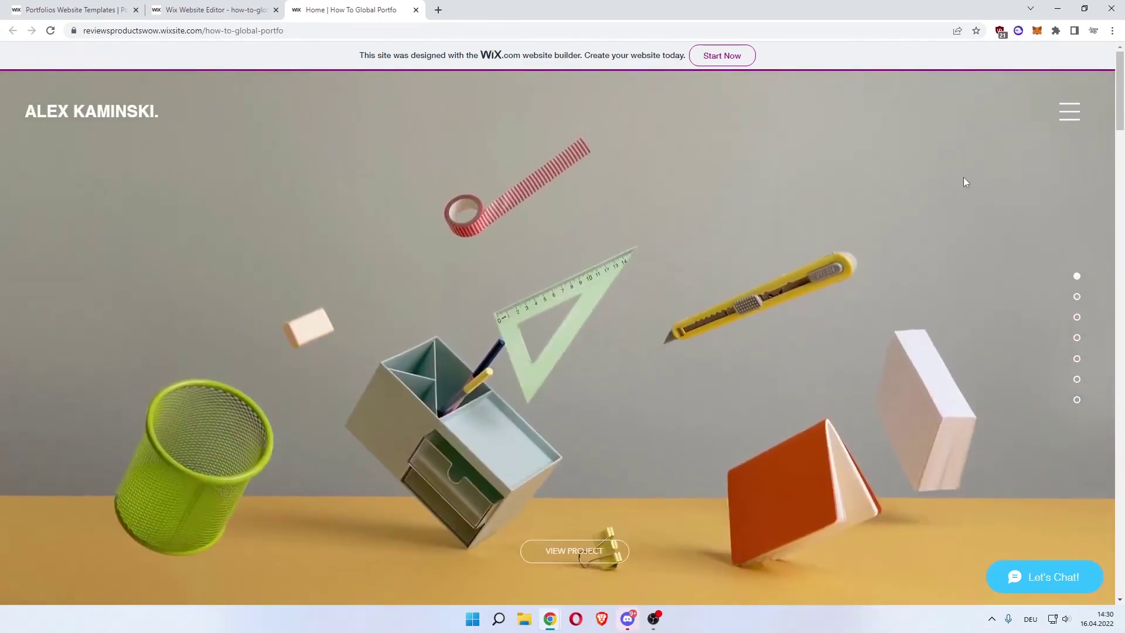
pyautogui.click(1067, 113)
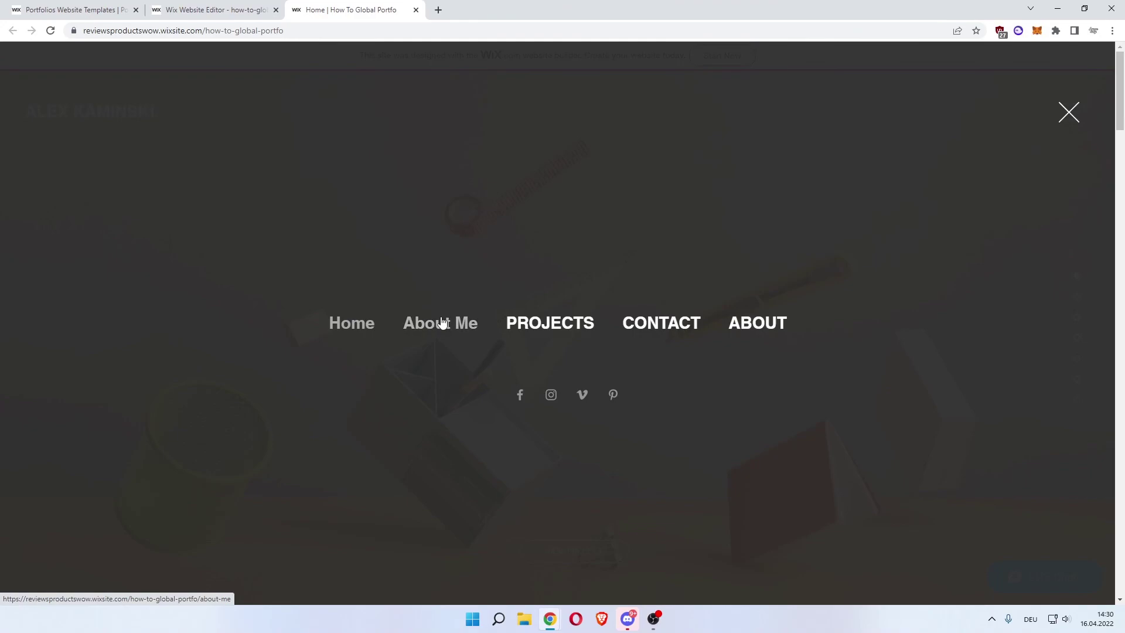
pyautogui.click(442, 323)
pyautogui.scroll(-5, 507, 256)
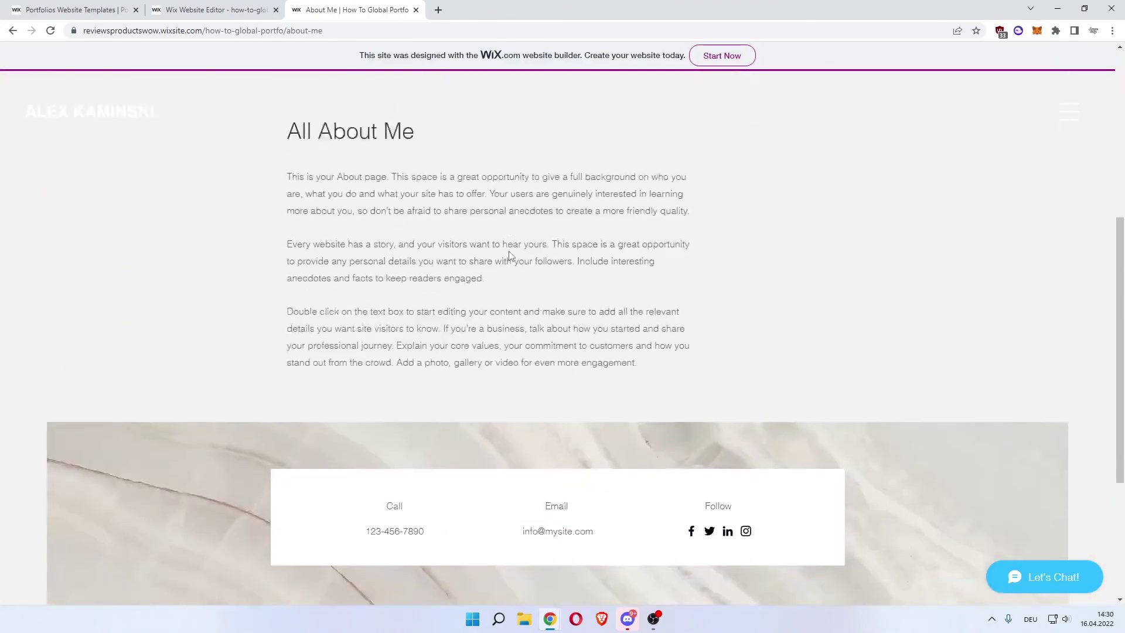
pyautogui.scroll(-4, 512, 255)
pyautogui.scroll(10, 515, 252)
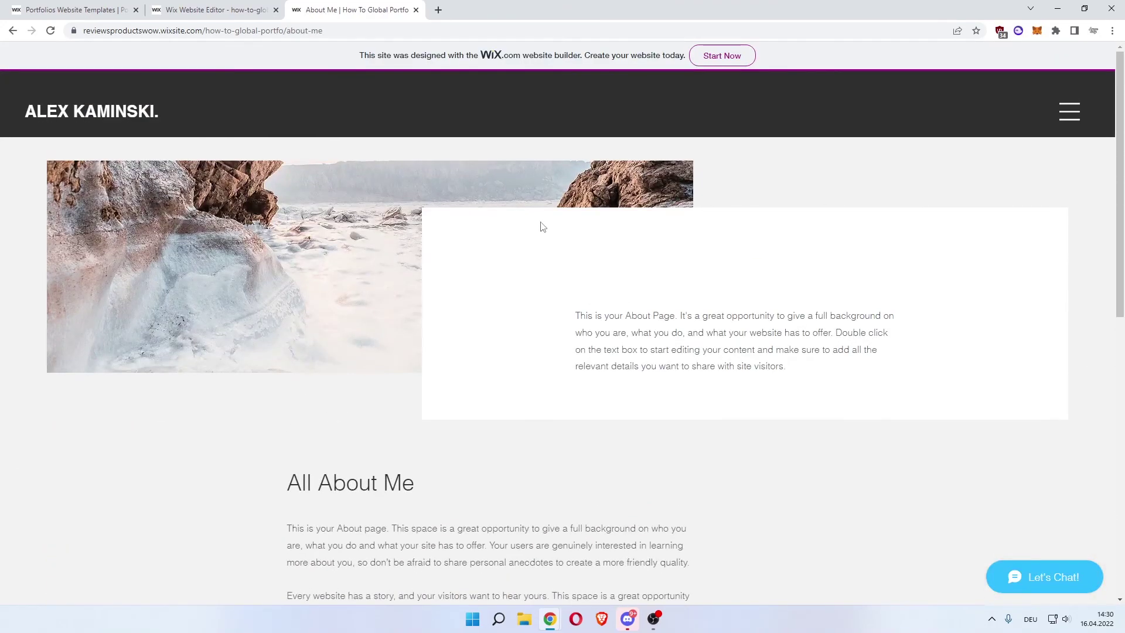